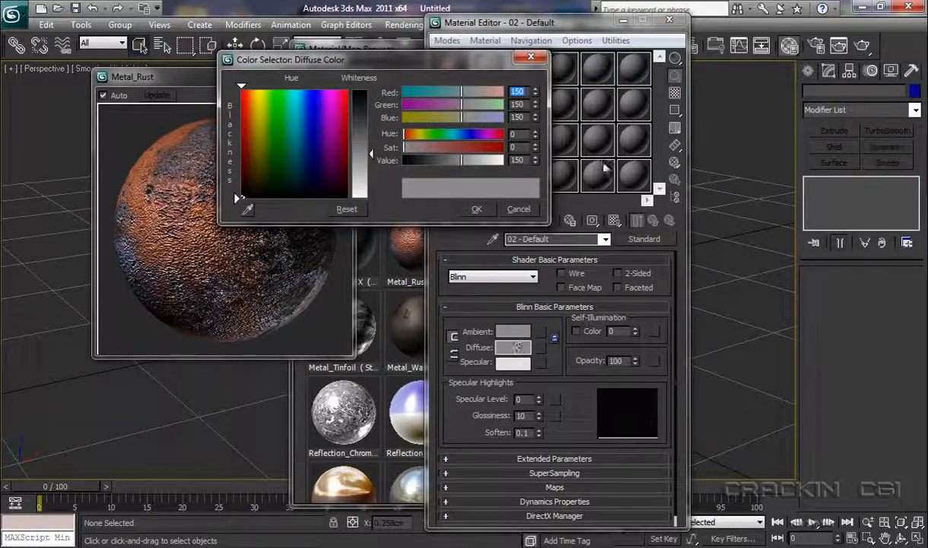
- Set the second material's diffuse color to a dark magenta with red 95, green 14 and blue 79
{"action": "left_click", "coordinate": [307, 142]}
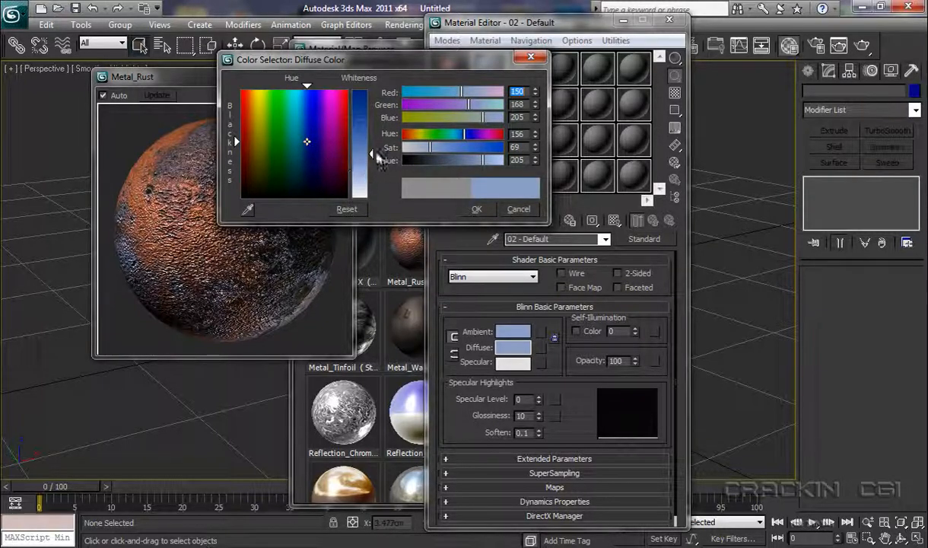
{"action": "left_click_drag", "start_coordinate": [371, 154], "coordinate": [373, 93]}
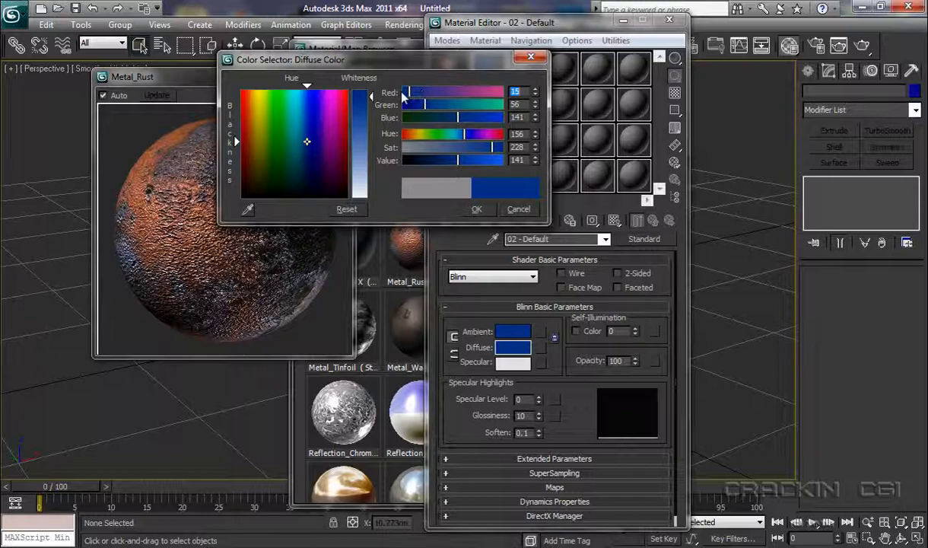
{"action": "mouse_move", "coordinate": [411, 93]}
{"action": "left_mouse_down"}
{"action": "mouse_move", "coordinate": [426, 96]}
{"action": "mouse_move", "coordinate": [413, 93]}
{"action": "mouse_move", "coordinate": [425, 108]}
{"action": "left_mouse_up"}
{"action": "left_click", "coordinate": [424, 113]}
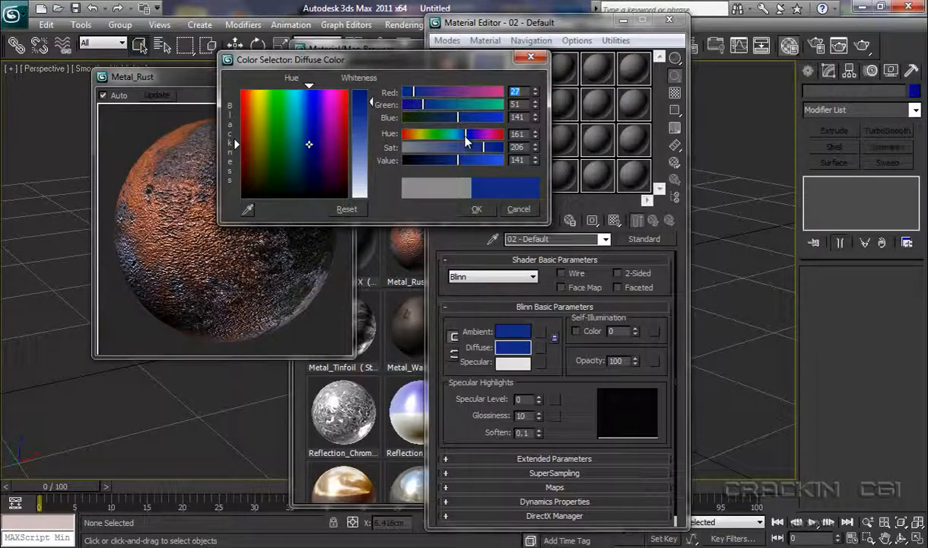
{"action": "mouse_move", "coordinate": [467, 137]}
{"action": "left_mouse_down"}
{"action": "mouse_move", "coordinate": [488, 138]}
{"action": "mouse_move", "coordinate": [489, 149]}
{"action": "mouse_move", "coordinate": [423, 164]}
{"action": "left_mouse_up"}
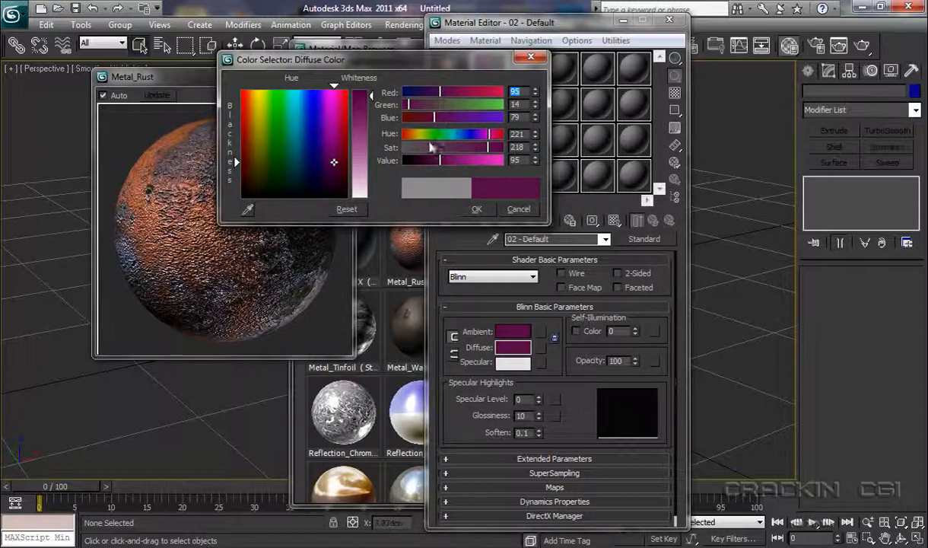
{"action": "left_click", "coordinate": [477, 211]}
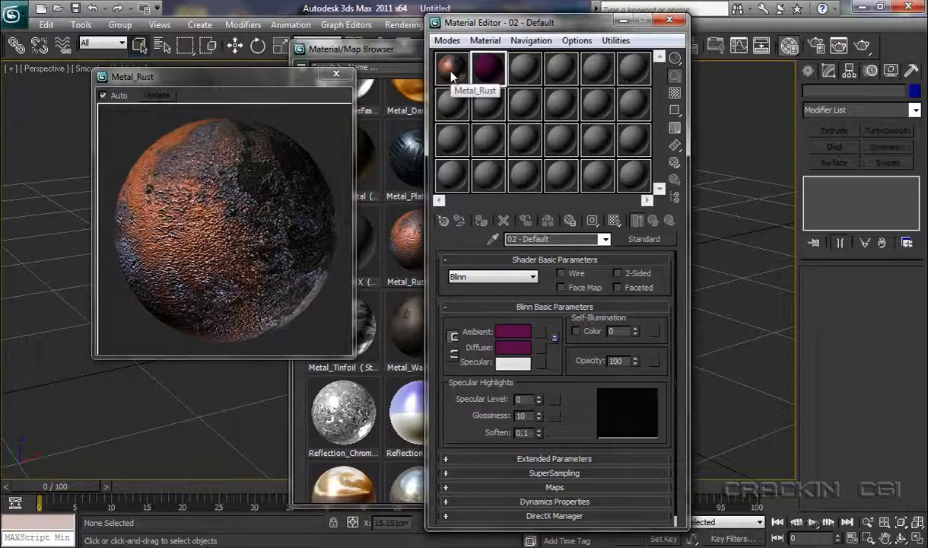
- Replace the Metal_Rust preview with the second material's enlarged preview, and set specular level 55, glossiness 45 and soften 0.01
{"action": "left_click", "coordinate": [335, 73]}
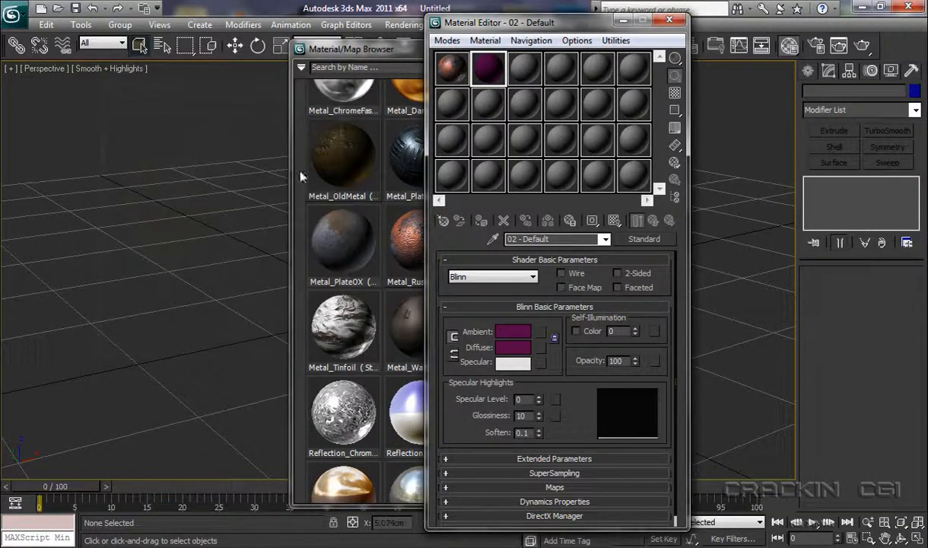
{"action": "double_click", "coordinate": [489, 74]}
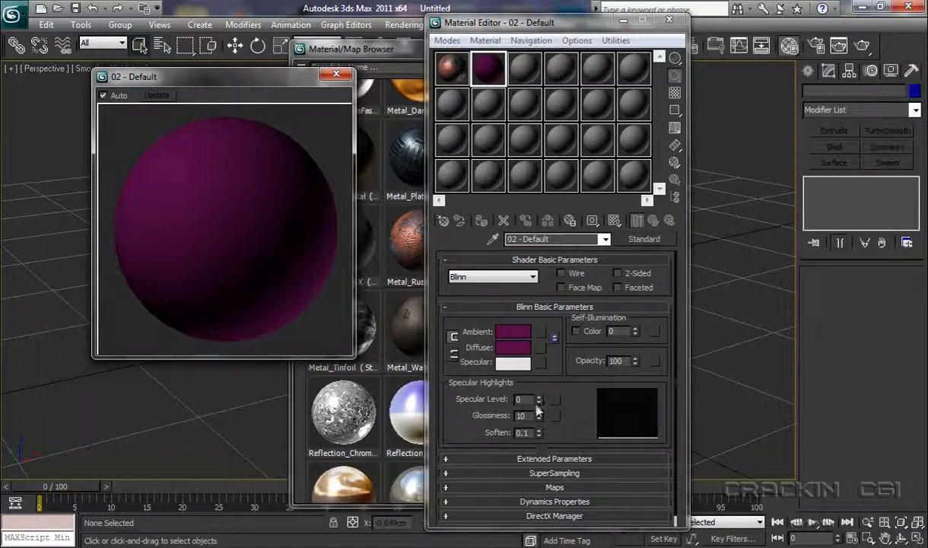
{"action": "left_click_drag", "start_coordinate": [538, 399], "coordinate": [541, 364]}
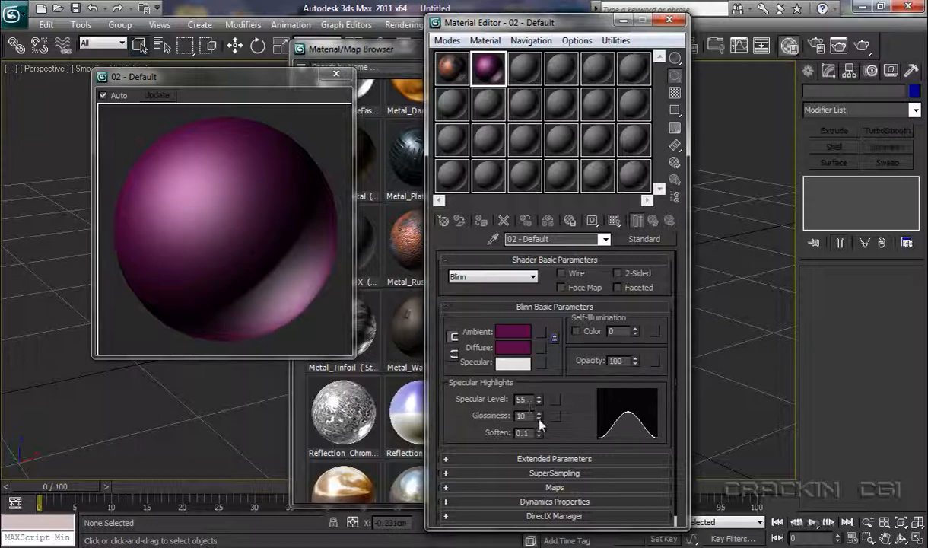
{"action": "left_click_drag", "start_coordinate": [539, 422], "coordinate": [540, 393]}
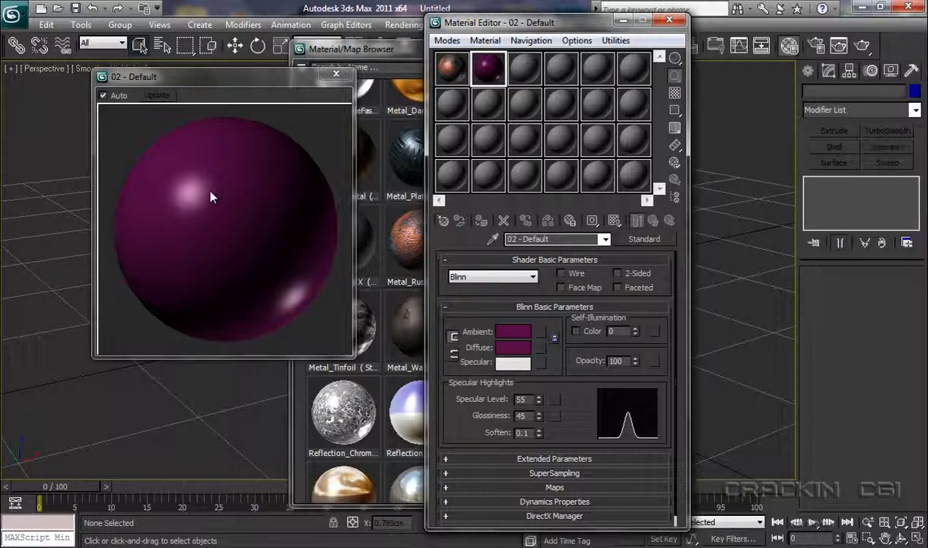
{"action": "mouse_move", "coordinate": [539, 432]}
{"action": "left_mouse_down"}
{"action": "mouse_move", "coordinate": [544, 382]}
{"action": "mouse_move", "coordinate": [542, 423]}
{"action": "left_mouse_up"}
- Set the material's specular color to a saturated yellow with red 205, green 199 and blue 22
{"action": "left_click", "coordinate": [522, 364]}
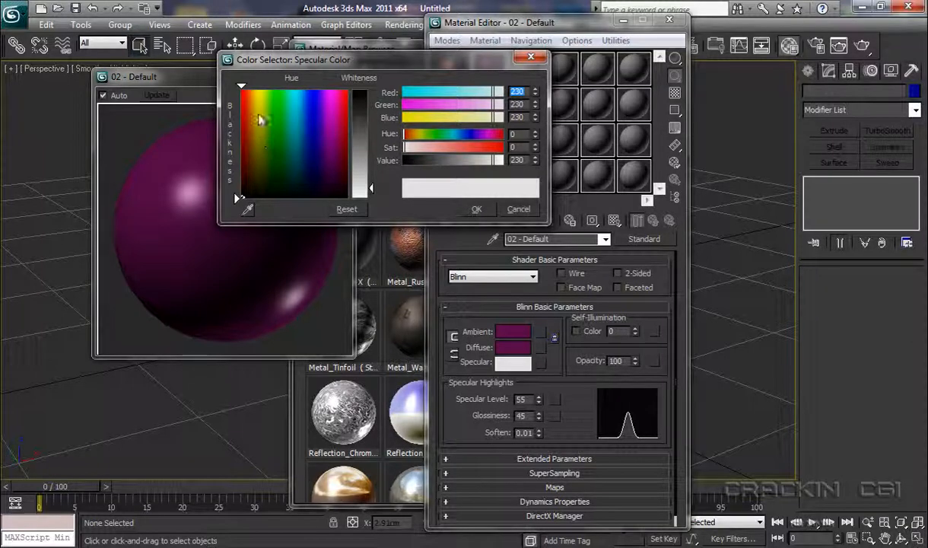
{"action": "left_click", "coordinate": [257, 113]}
{"action": "left_click_drag", "start_coordinate": [371, 188], "coordinate": [372, 99]}
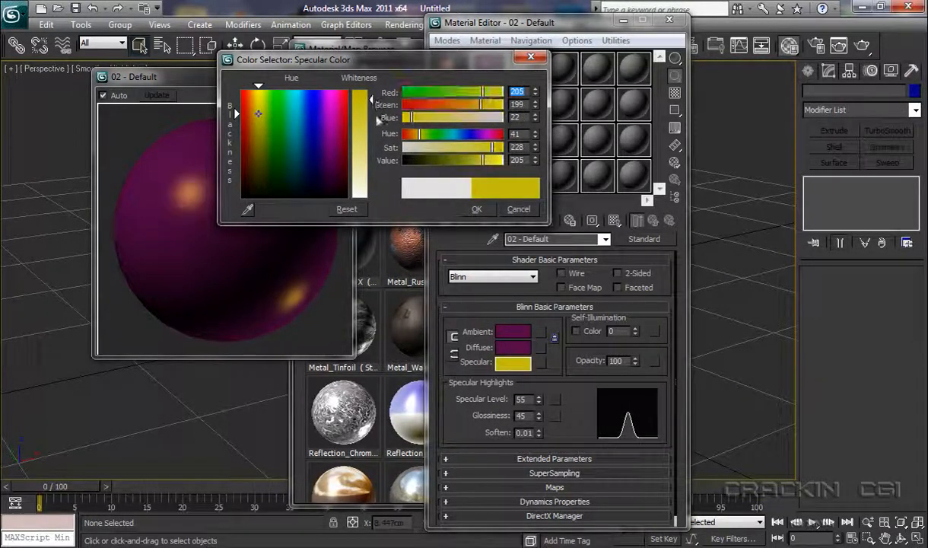
{"action": "left_click", "coordinate": [481, 208]}
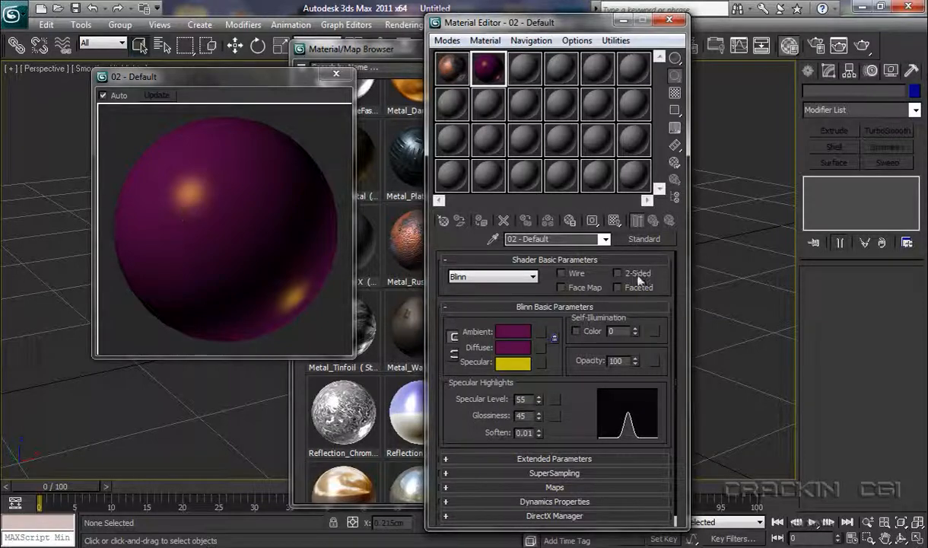
- Show the checkered background behind the sample and try an opacity of 72 before restoring it to 100
{"action": "left_click", "coordinate": [676, 93]}
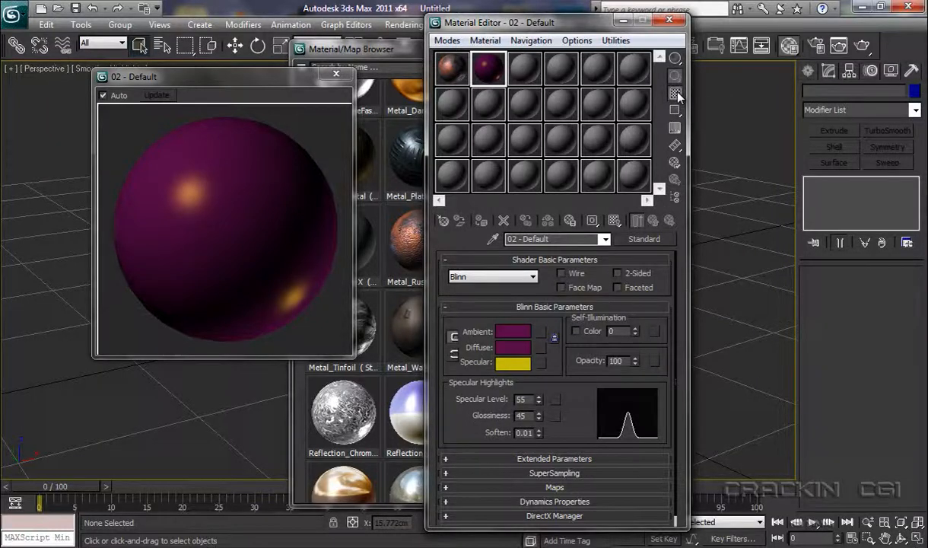
{"action": "left_click_drag", "start_coordinate": [636, 360], "coordinate": [635, 376]}
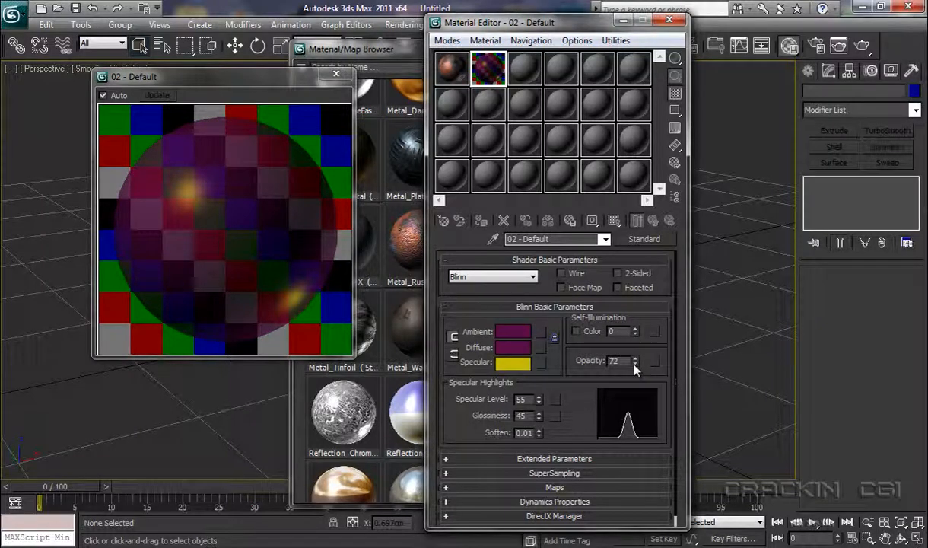
{"action": "left_click_drag", "start_coordinate": [635, 360], "coordinate": [636, 329]}
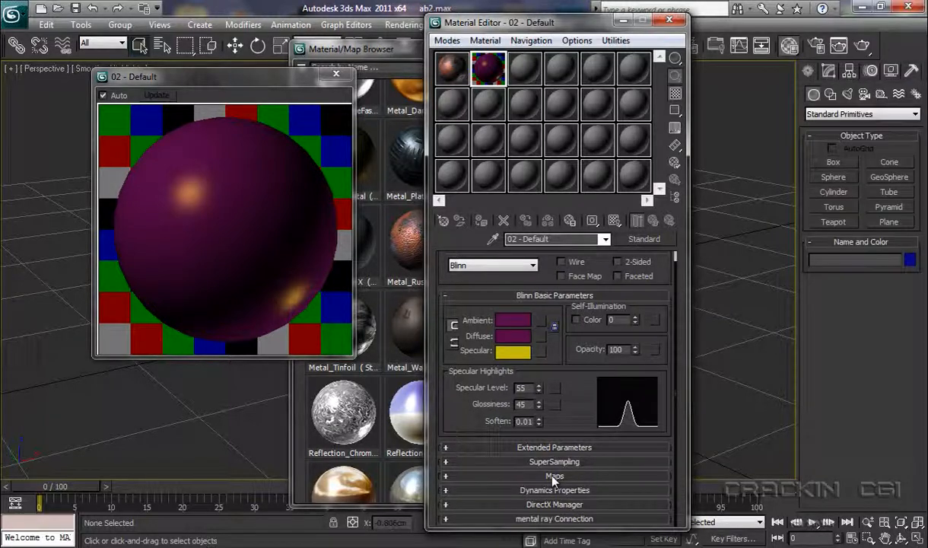
- Assign the black-and-white plate pattern Bump: Map #5 from the 3dsmax.mat library to the material's Bump map slot
{"action": "left_click", "coordinate": [554, 476]}
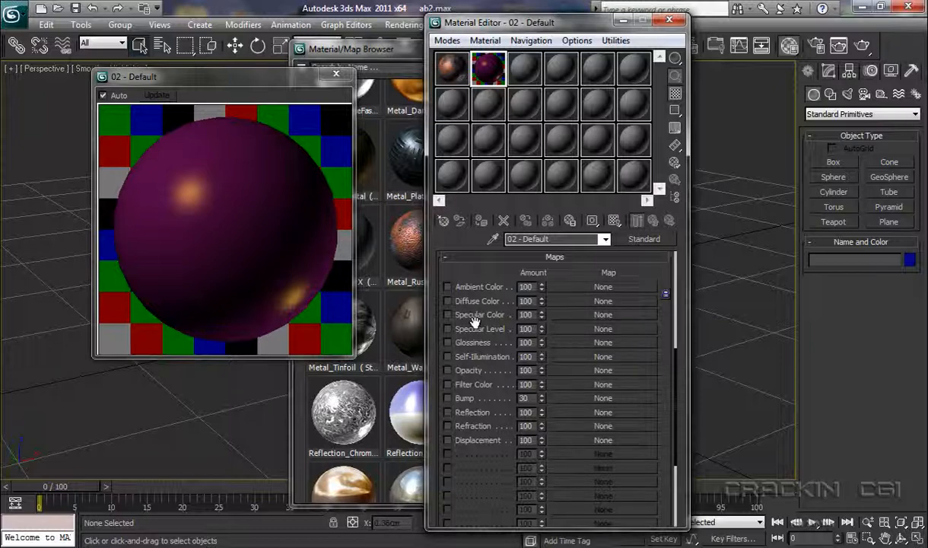
{"action": "left_click", "coordinate": [605, 399]}
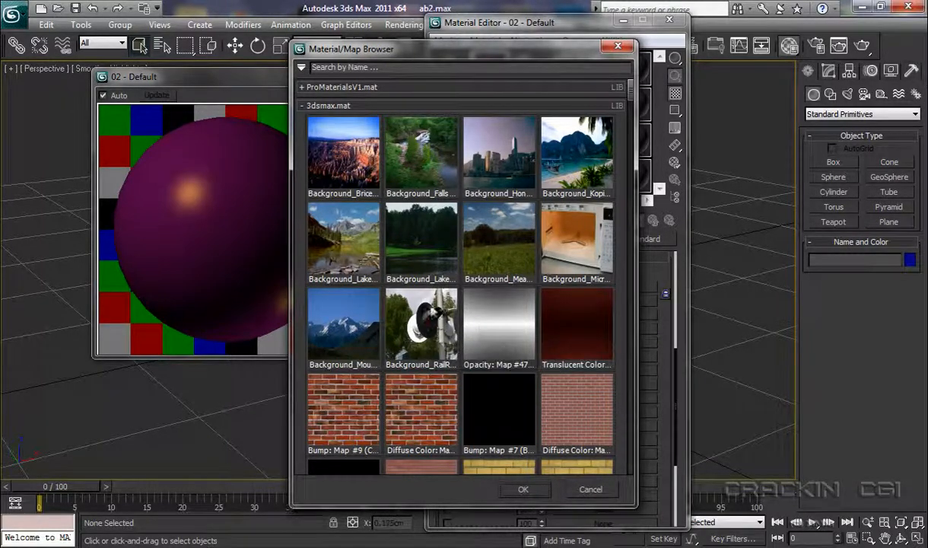
{"action": "scroll", "coordinate": [631, 104], "scroll_direction": "down", "scroll_amount": 1}
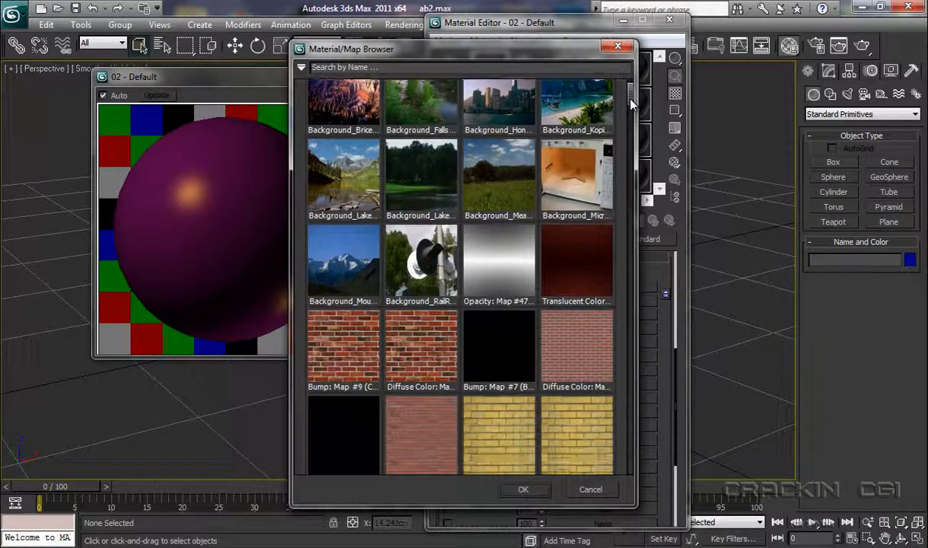
{"action": "left_click_drag", "start_coordinate": [631, 103], "coordinate": [634, 130]}
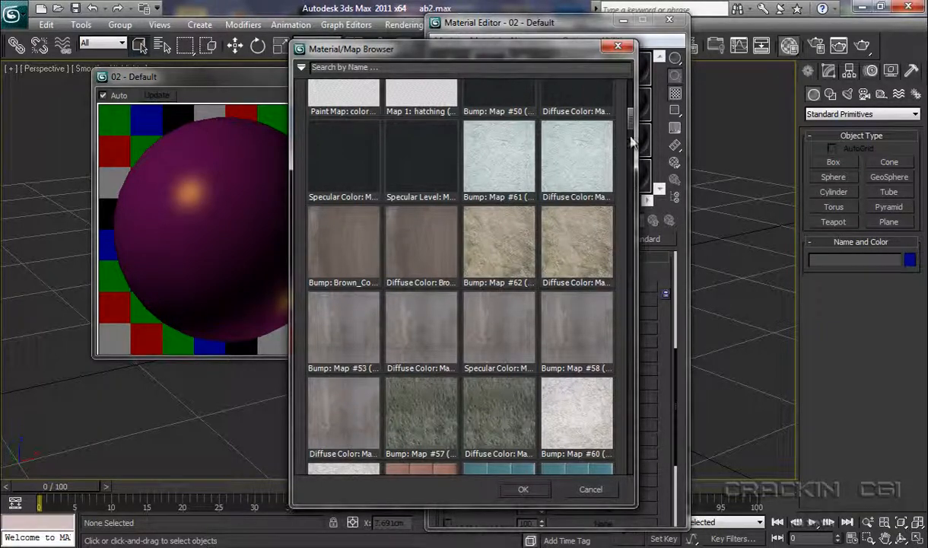
{"action": "scroll", "coordinate": [631, 134], "scroll_direction": "down", "scroll_amount": 3}
{"action": "left_click_drag", "start_coordinate": [633, 139], "coordinate": [638, 228]}
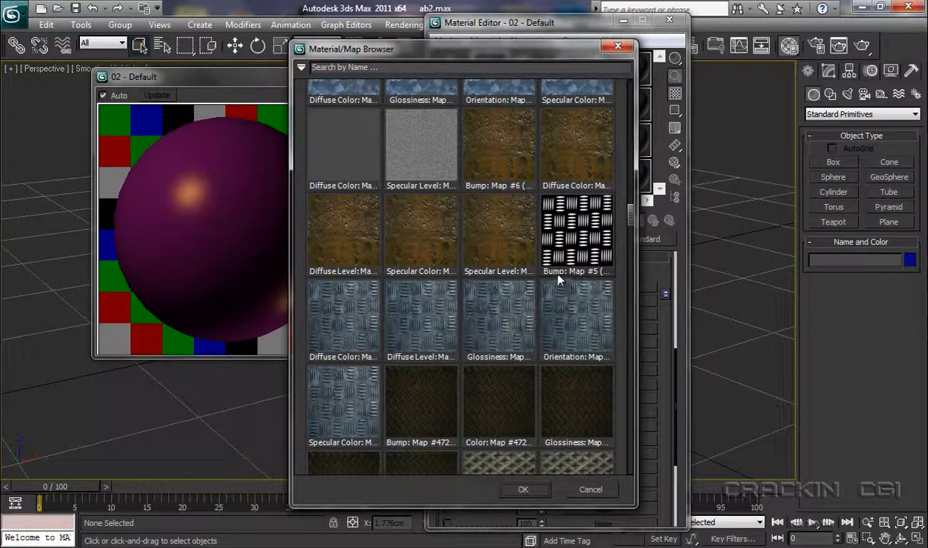
{"action": "double_click", "coordinate": [567, 234]}
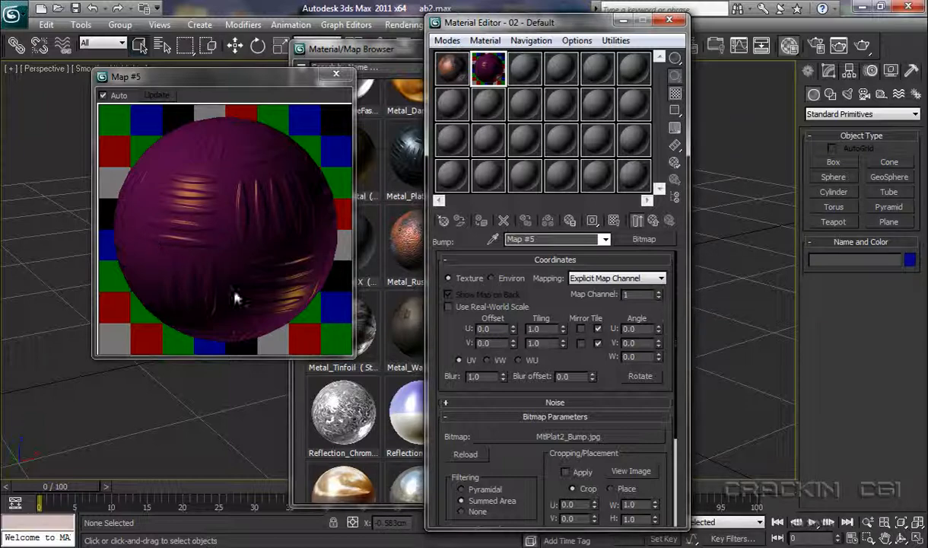
- Increase the sample preview's UV tiling through 2x2 and 3x3 to 4x4
{"action": "left_click", "coordinate": [676, 112]}
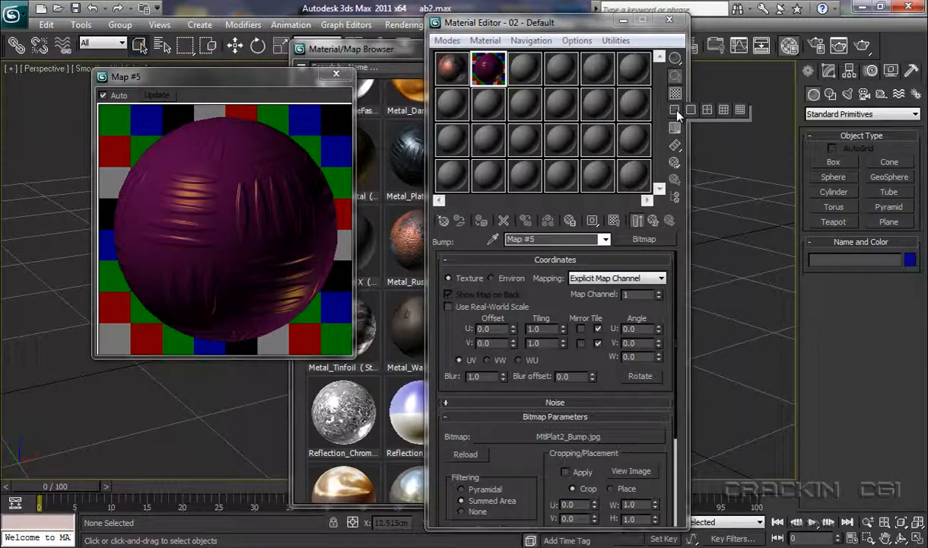
{"action": "left_click", "coordinate": [707, 111]}
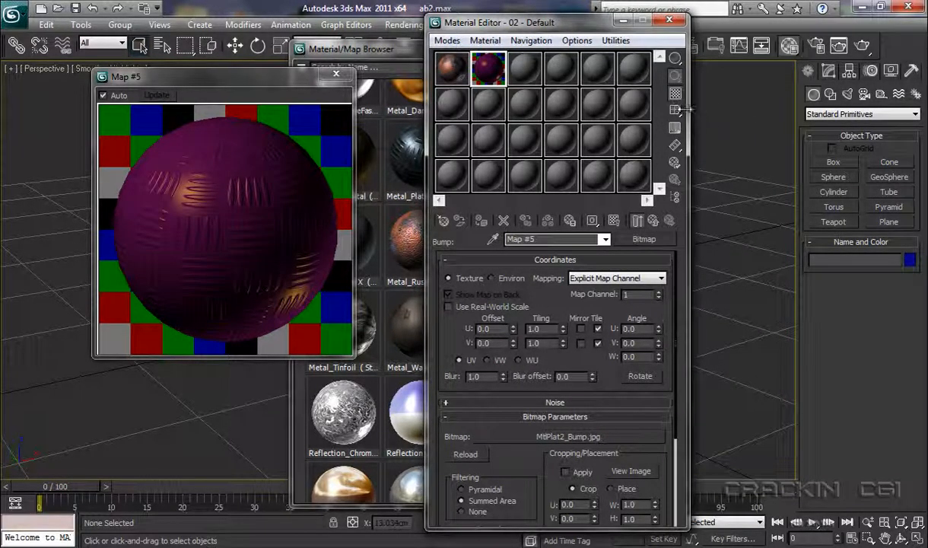
{"action": "left_click", "coordinate": [675, 111]}
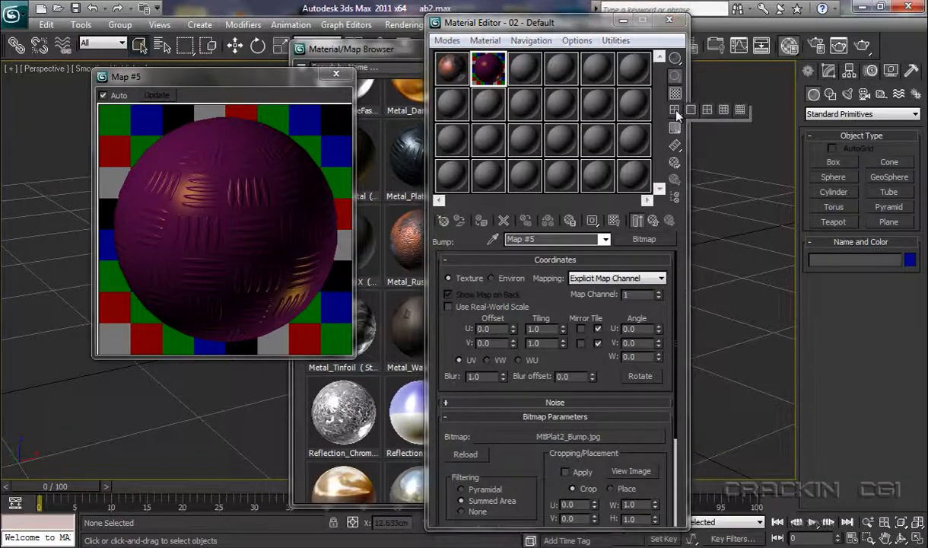
{"action": "left_click", "coordinate": [724, 111]}
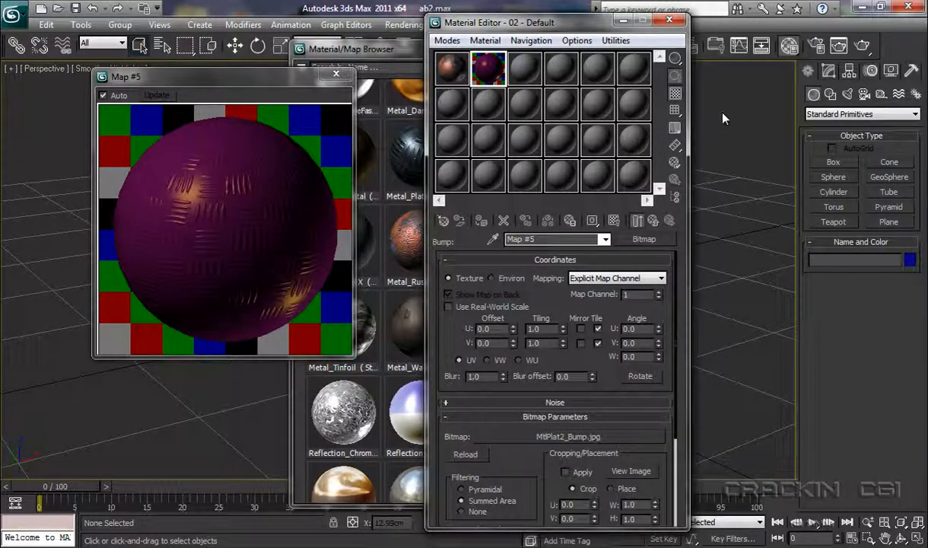
{"action": "left_click_drag", "start_coordinate": [676, 111], "coordinate": [742, 114]}
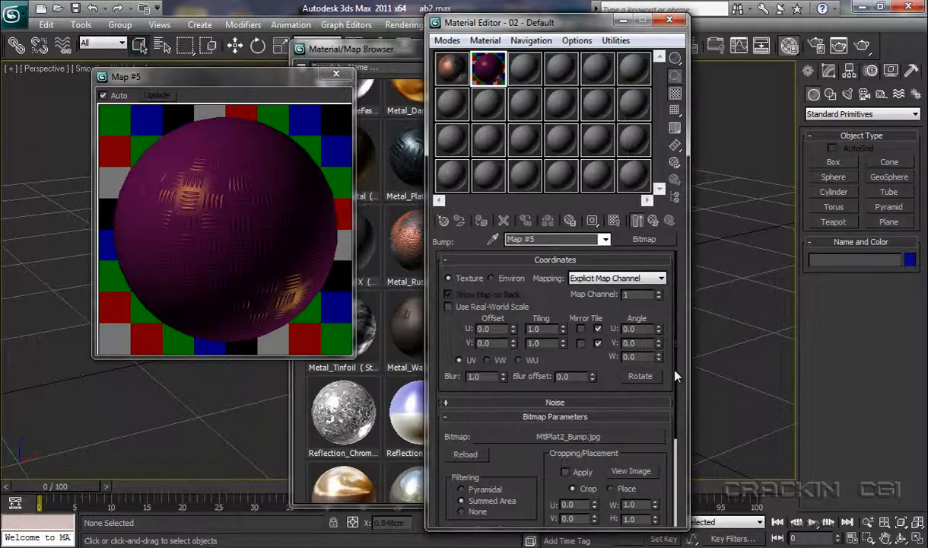
- Crop the bump bitmap to its upper-right area with U 0.334, V 0.0, W 0.666 and H 0.738, and apply the cropping
{"action": "scroll", "coordinate": [644, 381], "scroll_direction": "down", "scroll_amount": 3}
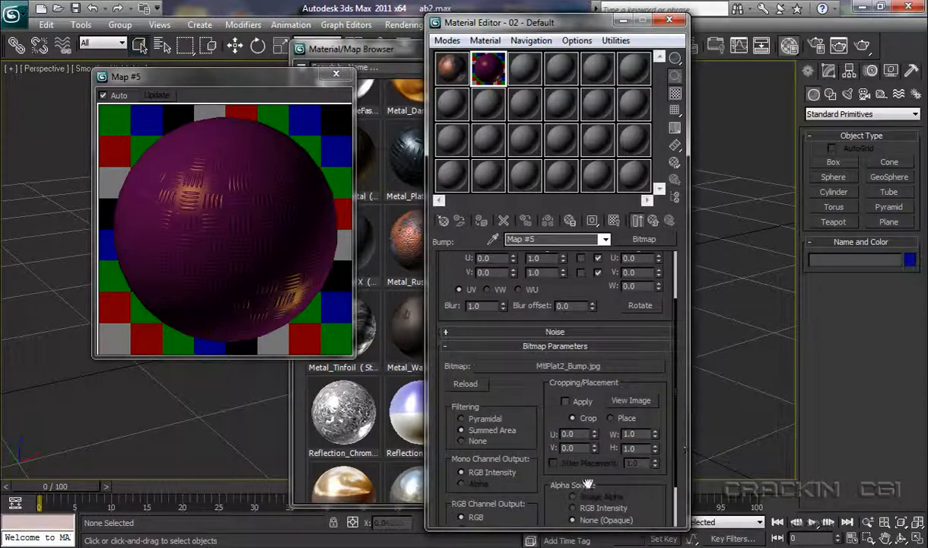
{"action": "left_click", "coordinate": [627, 400]}
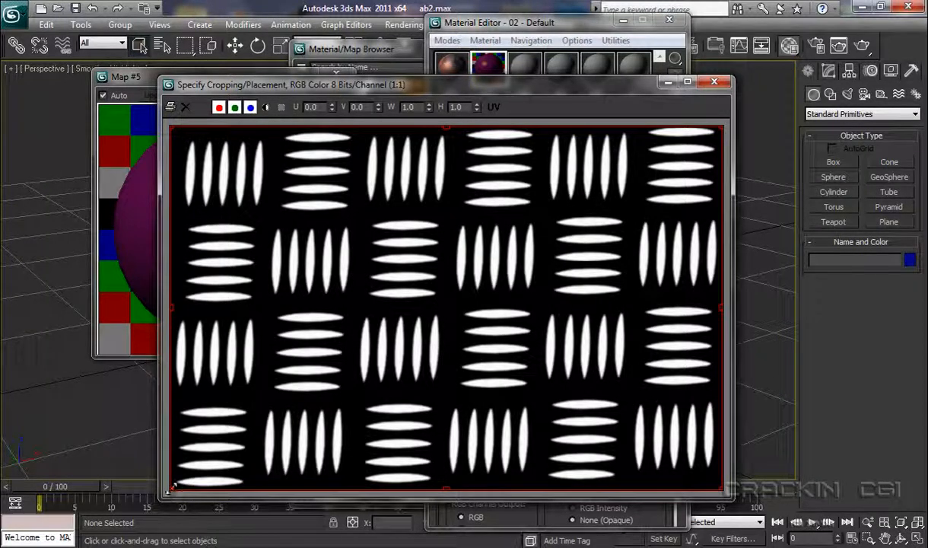
{"action": "left_click_drag", "start_coordinate": [170, 489], "coordinate": [354, 395]}
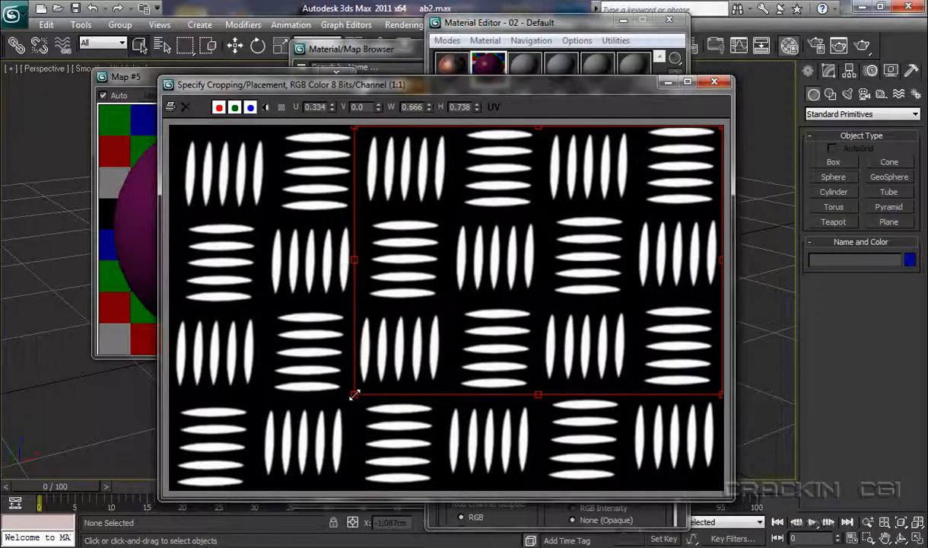
{"action": "left_click", "coordinate": [714, 82]}
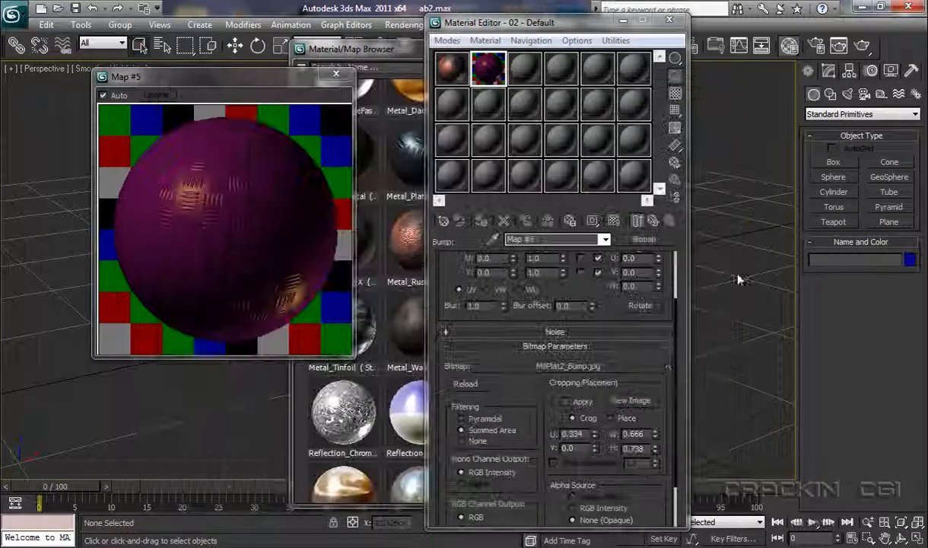
{"action": "left_click", "coordinate": [565, 401]}
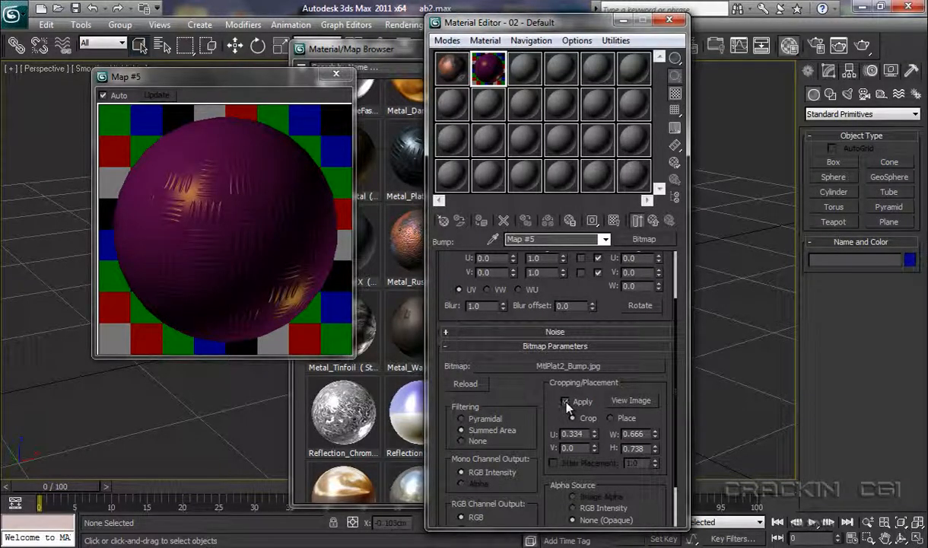
- Restore the bump bitmap's crop region to the full image and turn off the cropping
{"action": "left_click", "coordinate": [630, 401]}
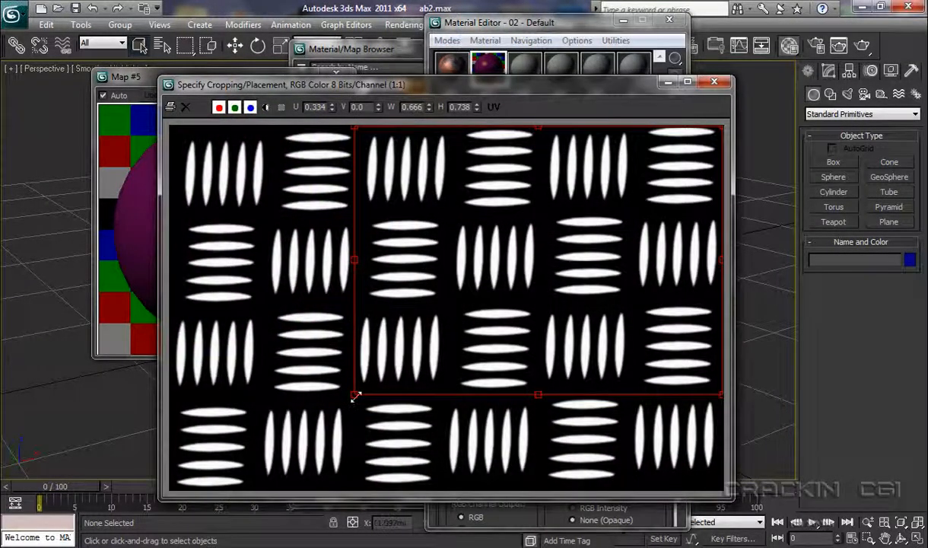
{"action": "left_click_drag", "start_coordinate": [354, 395], "coordinate": [162, 474]}
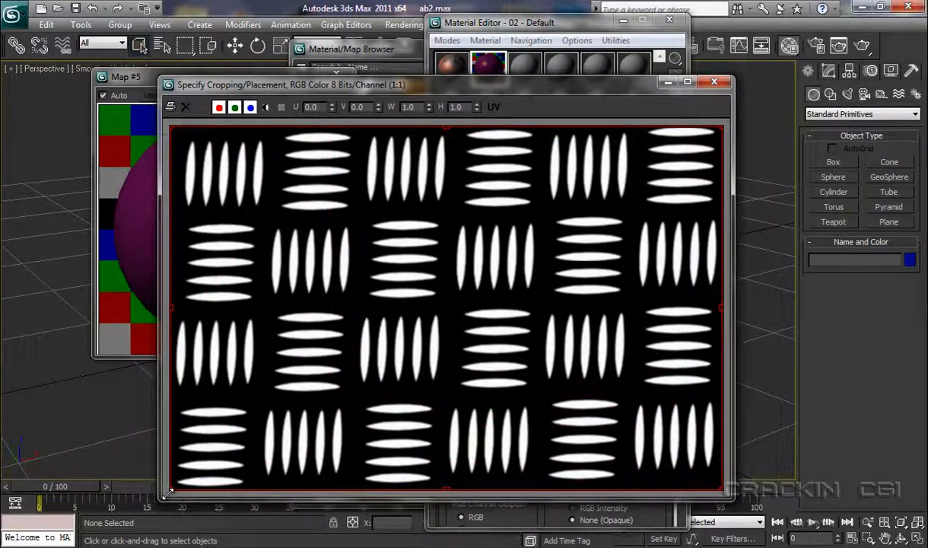
{"action": "left_click", "coordinate": [714, 82]}
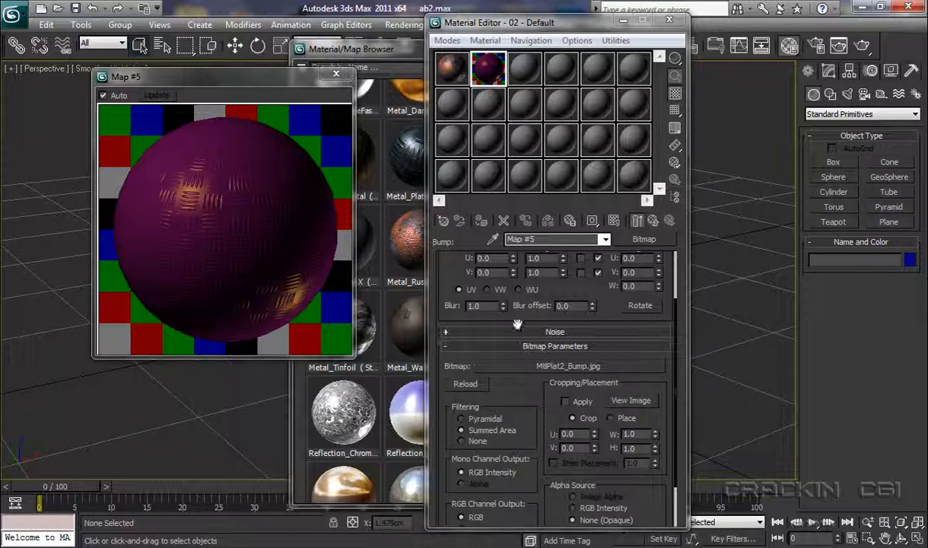
- Return to the purple material's parent level, try a Bump amount of 9, and set it to 77
{"action": "left_click", "coordinate": [654, 220]}
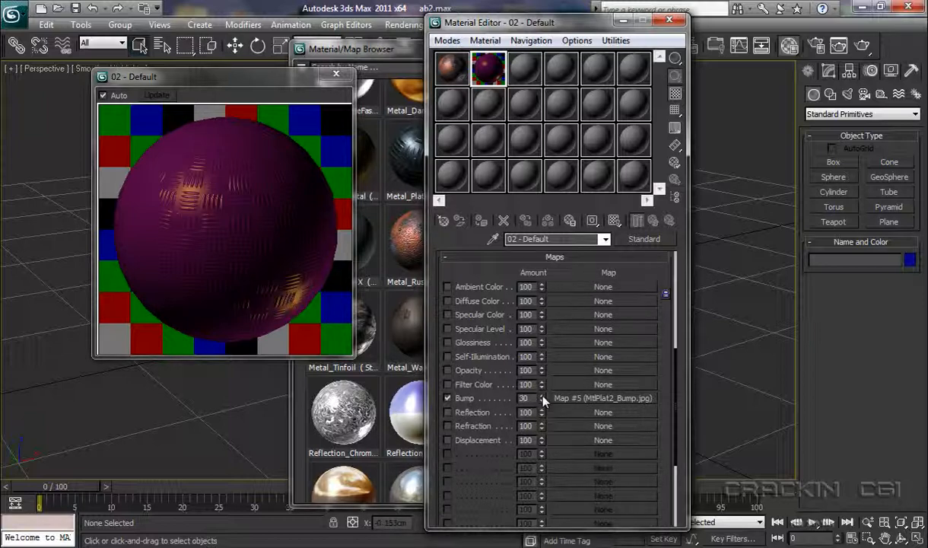
{"action": "left_click_drag", "start_coordinate": [543, 401], "coordinate": [543, 411]}
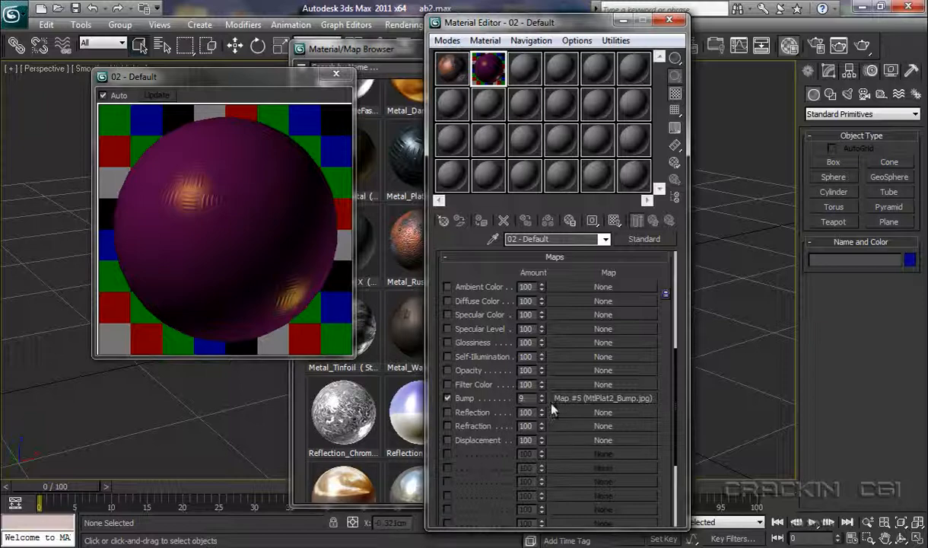
{"action": "left_click_drag", "start_coordinate": [542, 401], "coordinate": [541, 348]}
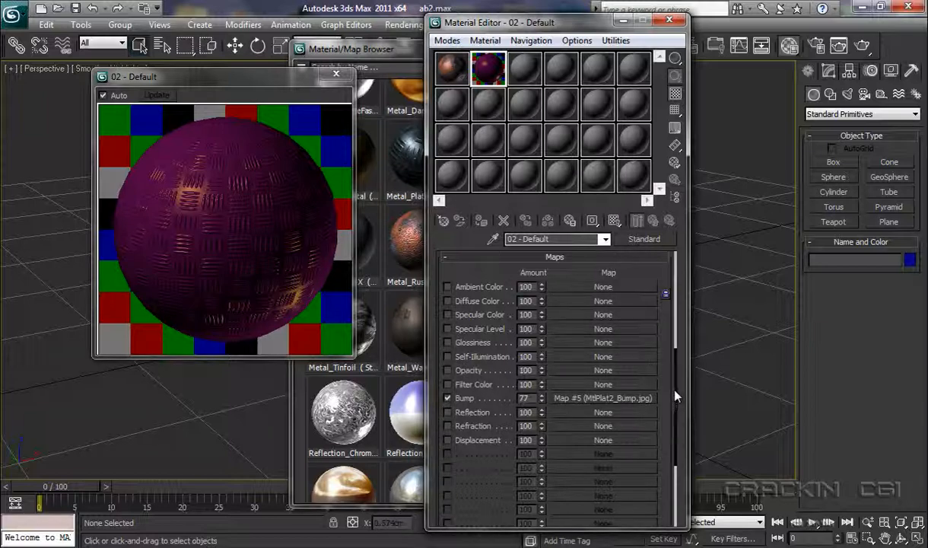
{"action": "scroll", "coordinate": [674, 342], "scroll_direction": "up", "scroll_amount": 3}
{"action": "scroll", "coordinate": [673, 344], "scroll_direction": "up", "scroll_amount": 5}
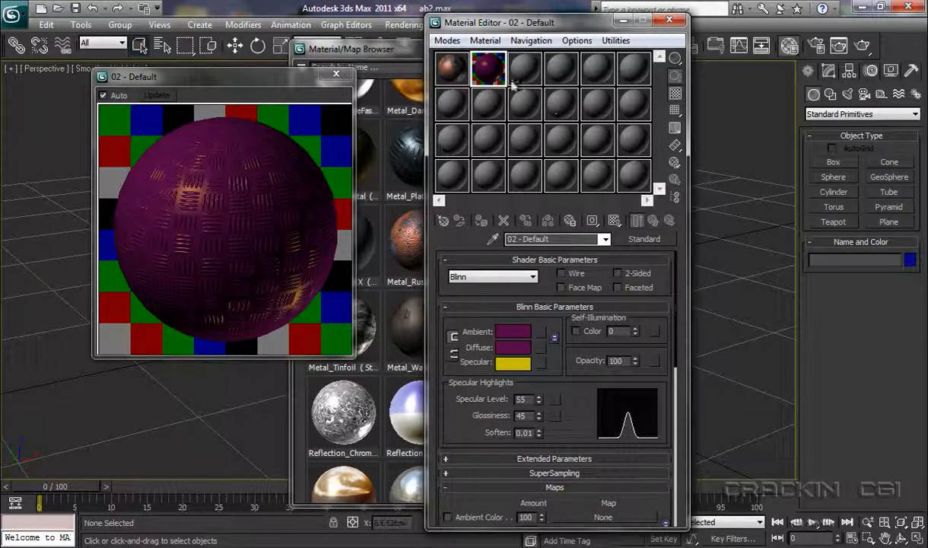
- Select the Metal_Rust material and replace the open magnified sample preview with a preview of it
{"action": "left_click", "coordinate": [456, 75]}
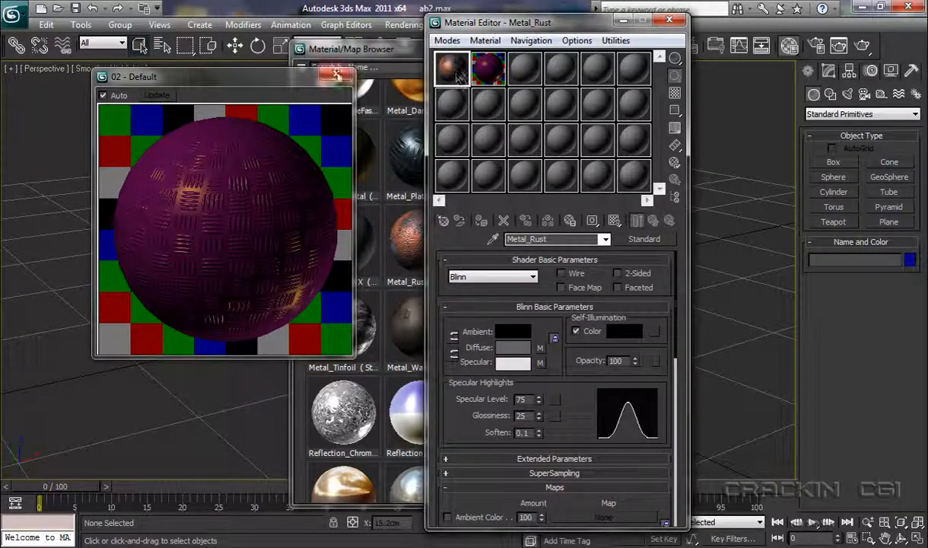
{"action": "left_click", "coordinate": [336, 74]}
{"action": "double_click", "coordinate": [458, 75]}
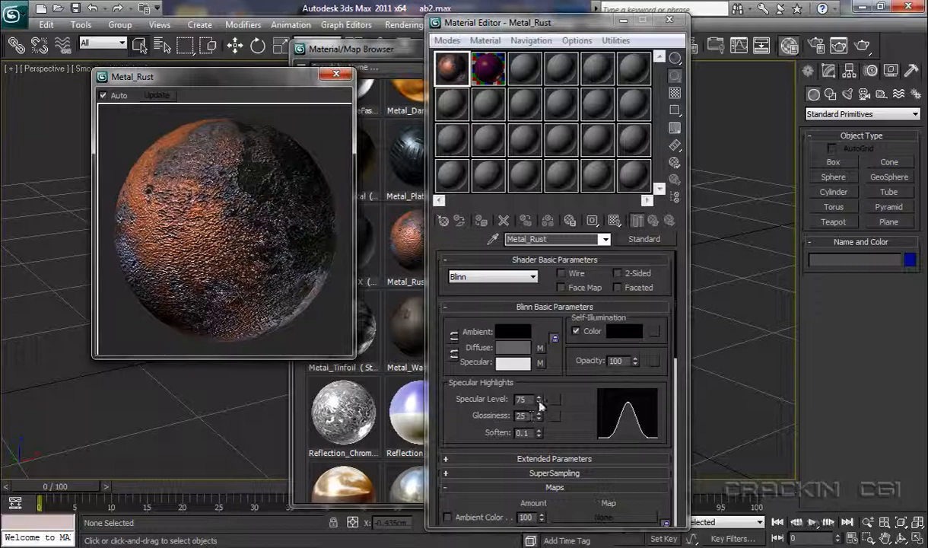
- Set the Metal_Rust material's Specular Level to 112 and its Glossiness to 52
{"action": "left_click_drag", "start_coordinate": [539, 398], "coordinate": [543, 372]}
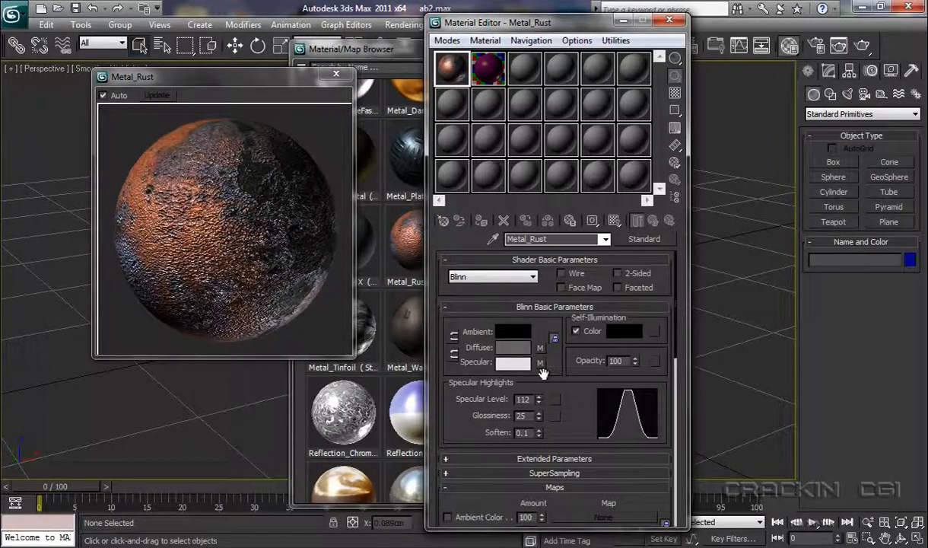
{"action": "double_click", "coordinate": [522, 399]}
{"action": "type", "text": "112"}
{"action": "key", "text": "Return"}
{"action": "left_click_drag", "start_coordinate": [540, 421], "coordinate": [540, 403]}
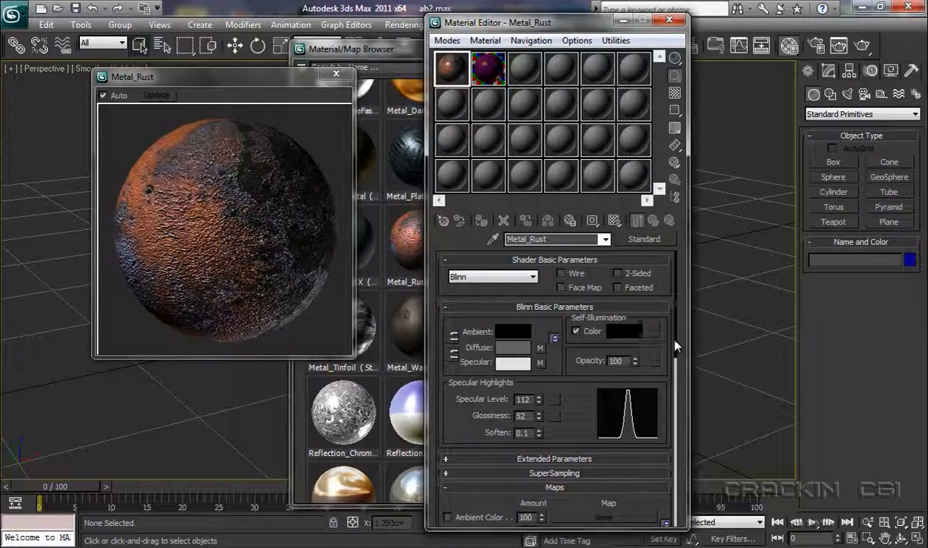
- Review Metal_Rust's map assignments, and close the magnified preview, Material/Map Browser and Material Editor
{"action": "left_click_drag", "start_coordinate": [675, 346], "coordinate": [677, 455]}
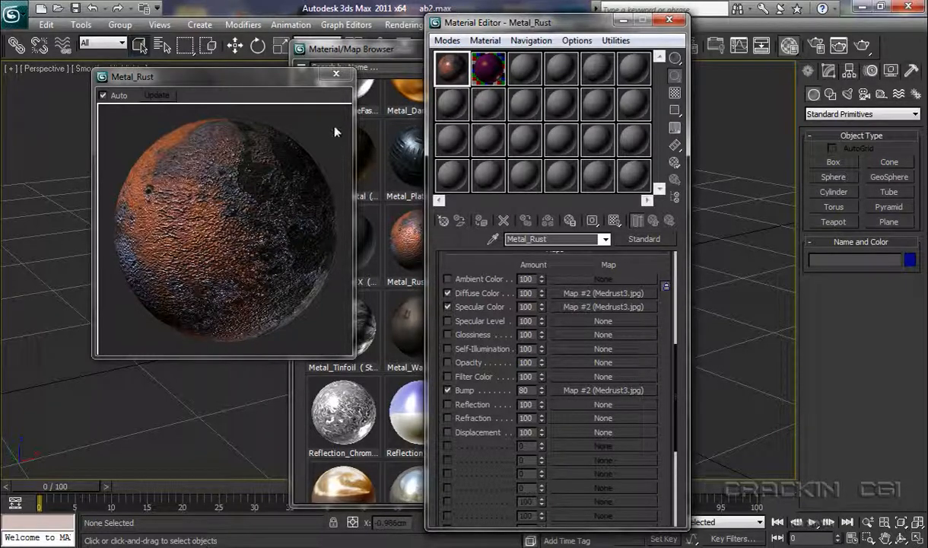
{"action": "left_click", "coordinate": [337, 78]}
{"action": "left_click", "coordinate": [330, 49]}
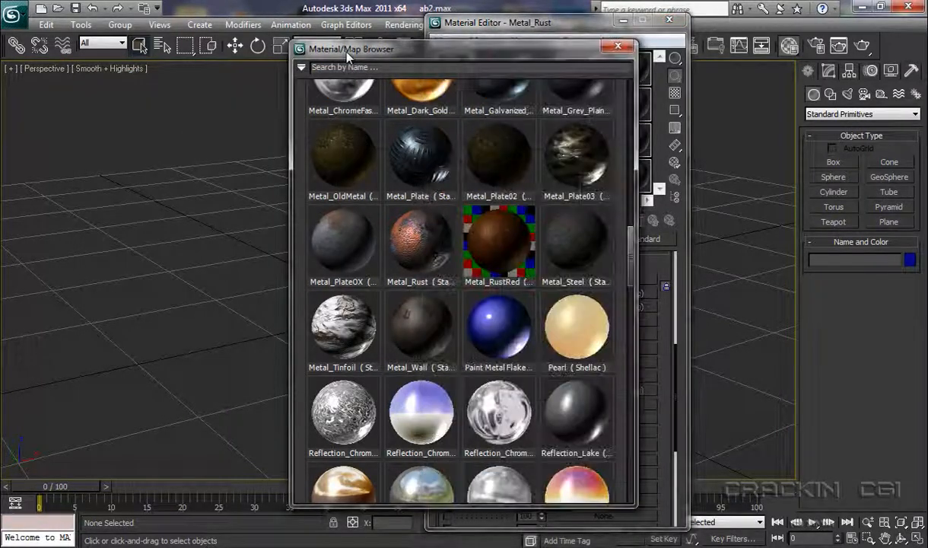
{"action": "left_click", "coordinate": [618, 48]}
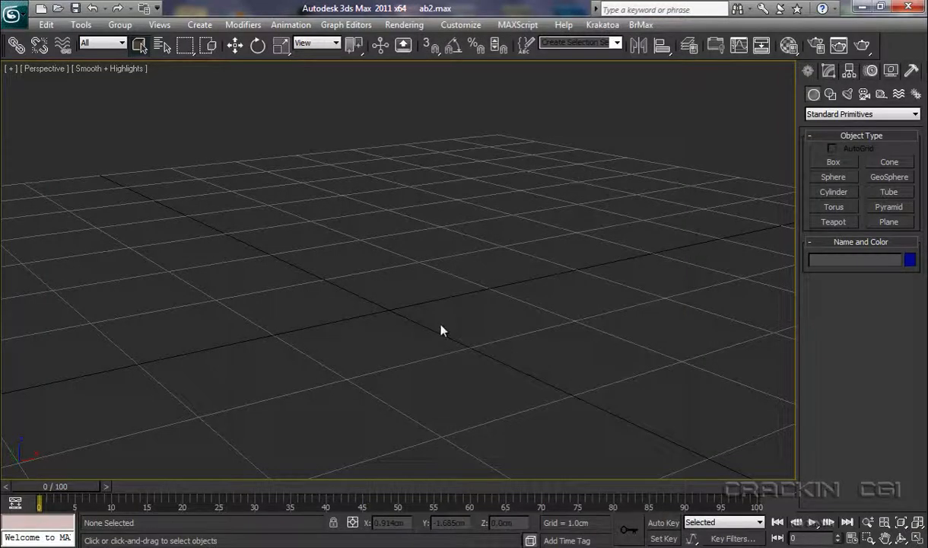
- Create a box about 3.5 cm long, 2.9 cm wide and 3 cm high near the grid's center and convert it to Editable Poly
{"action": "scroll", "coordinate": [442, 326], "scroll_direction": "down", "scroll_amount": 5}
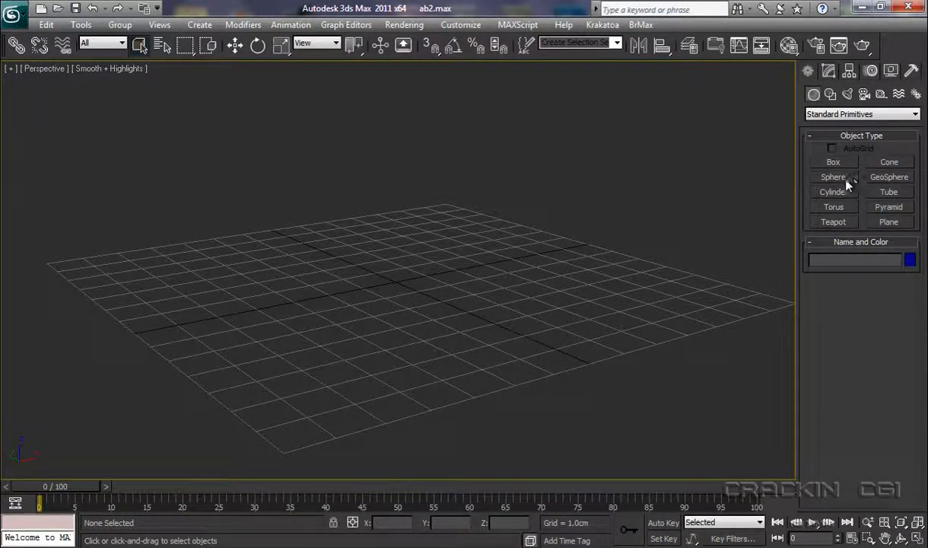
{"action": "left_click", "coordinate": [834, 162]}
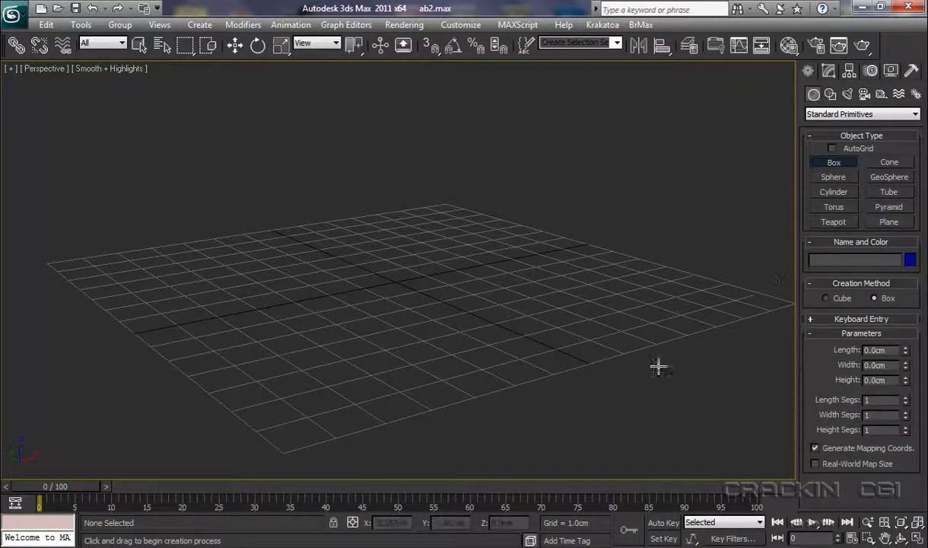
{"action": "left_click_drag", "start_coordinate": [342, 277], "coordinate": [506, 290]}
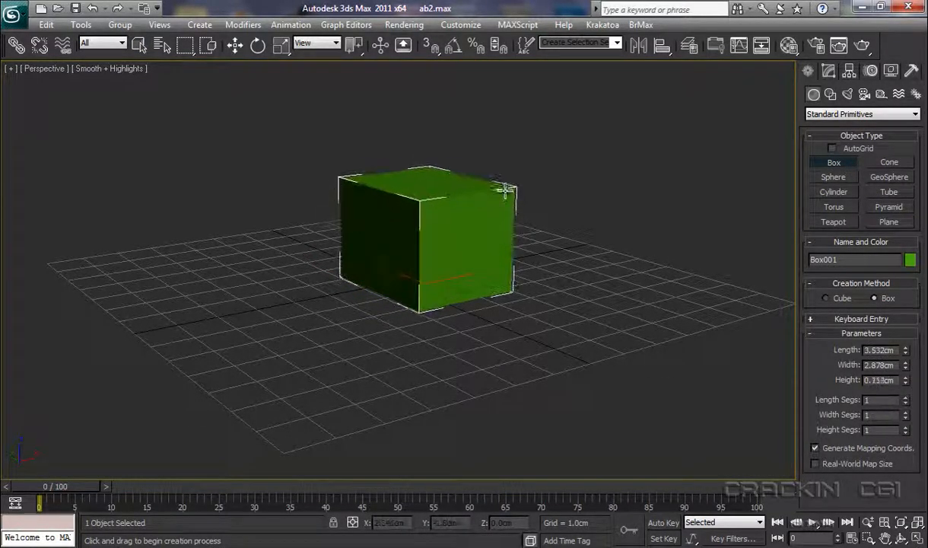
{"action": "left_click", "coordinate": [505, 177]}
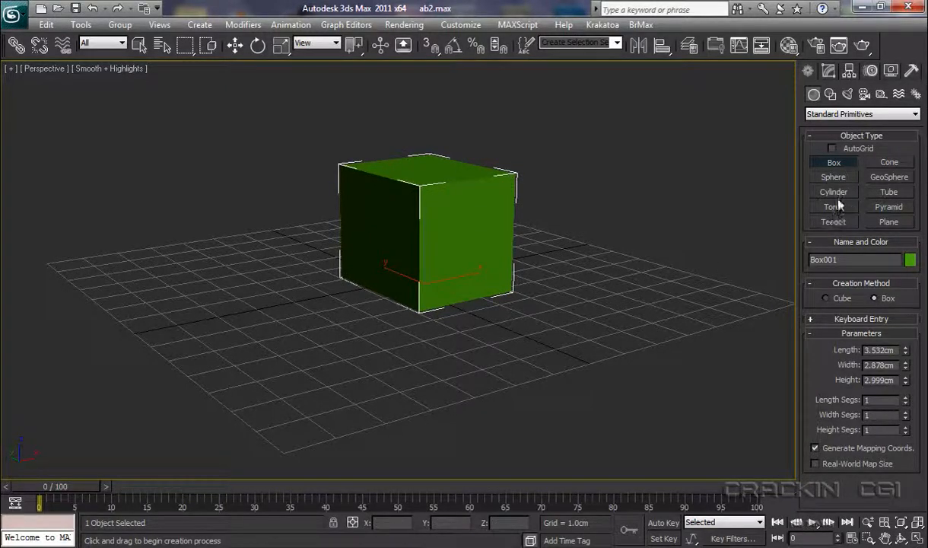
{"action": "right_click", "coordinate": [470, 254]}
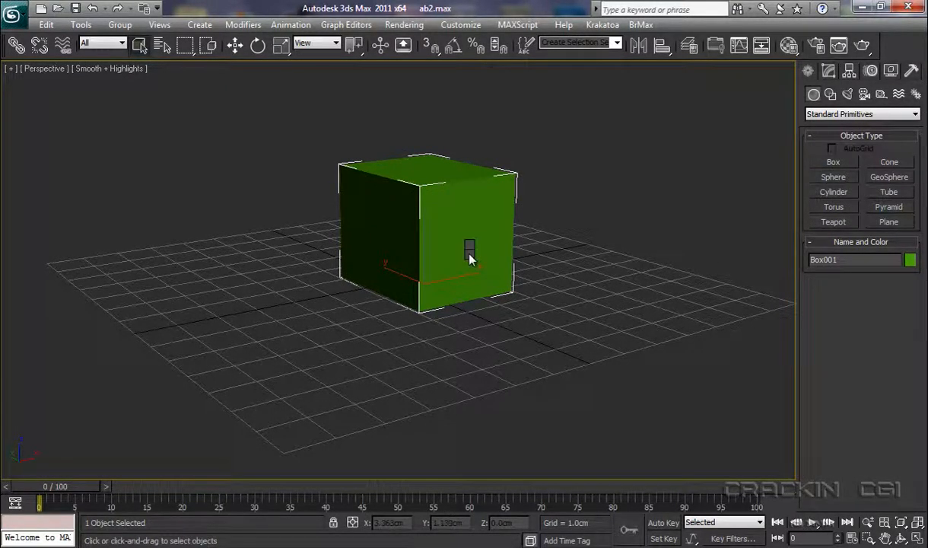
{"action": "right_click", "coordinate": [471, 258]}
{"action": "mouse_move", "coordinate": [517, 382]}
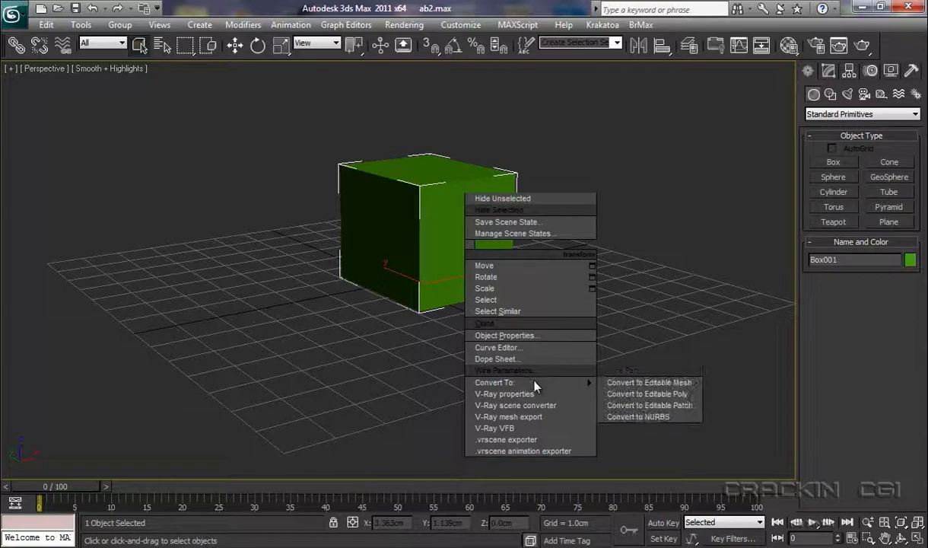
{"action": "left_click", "coordinate": [620, 397]}
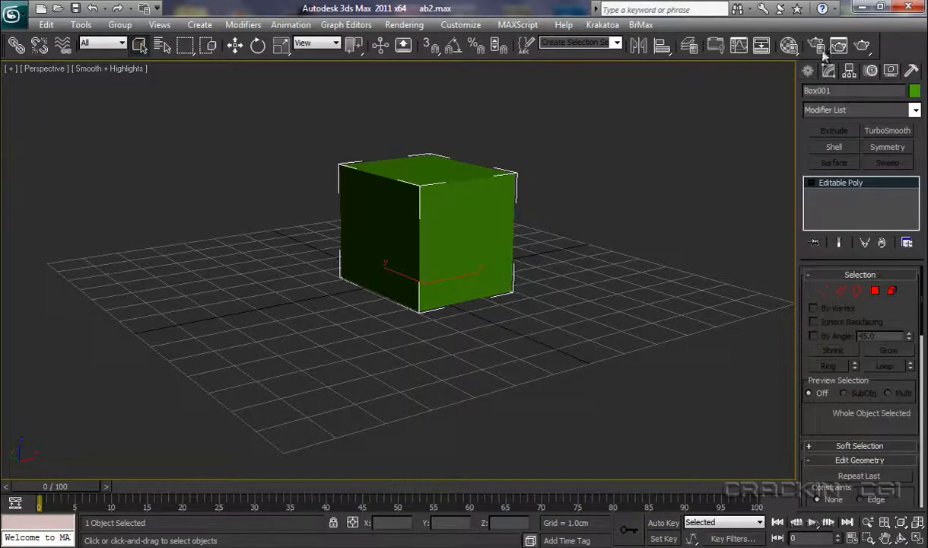
- Create a sphere with a radius of about 1.8 cm to the right of the box and convert it to Editable Poly
{"action": "left_click", "coordinate": [810, 72]}
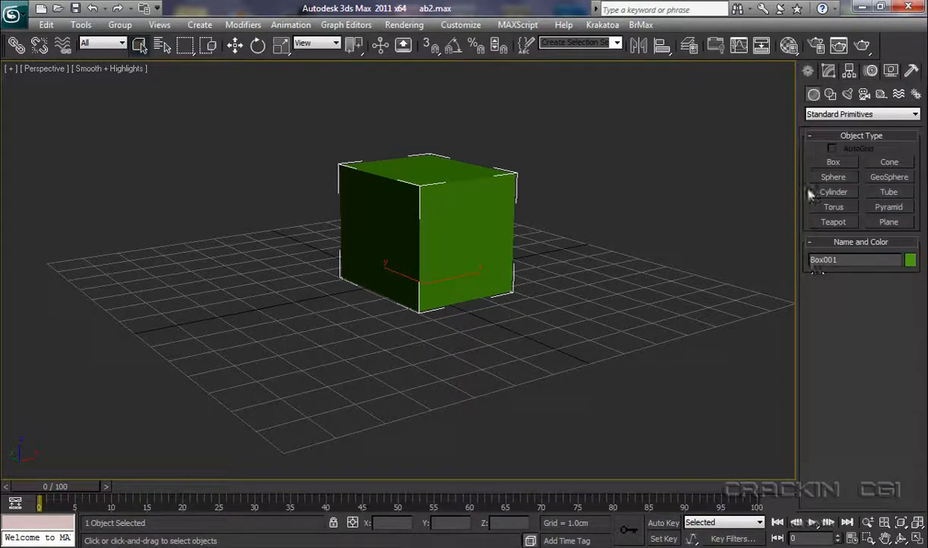
{"action": "left_click", "coordinate": [832, 177]}
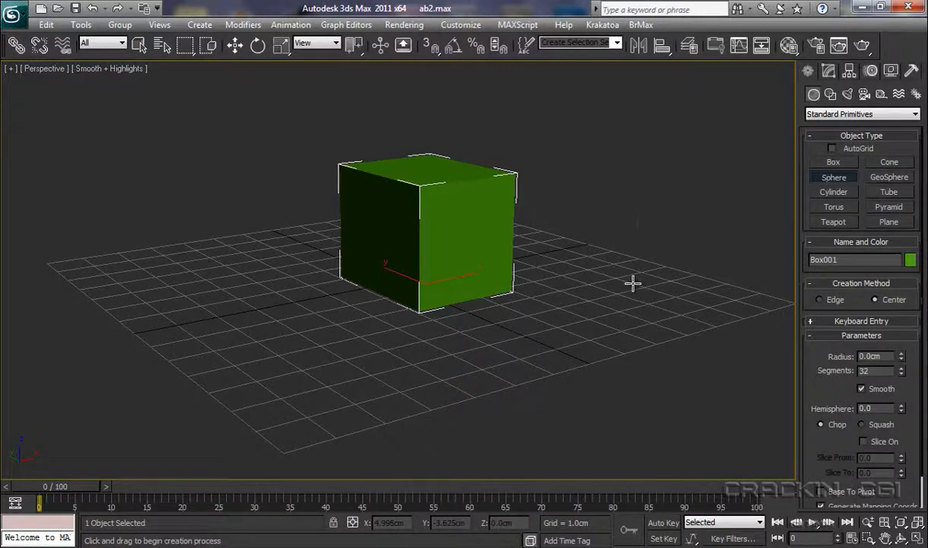
{"action": "left_click_drag", "start_coordinate": [631, 280], "coordinate": [673, 272]}
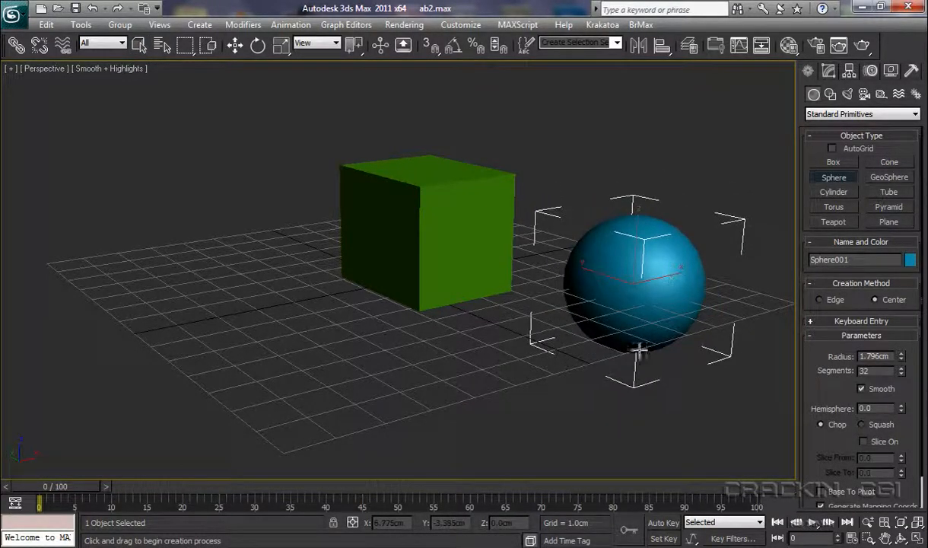
{"action": "right_click", "coordinate": [639, 280]}
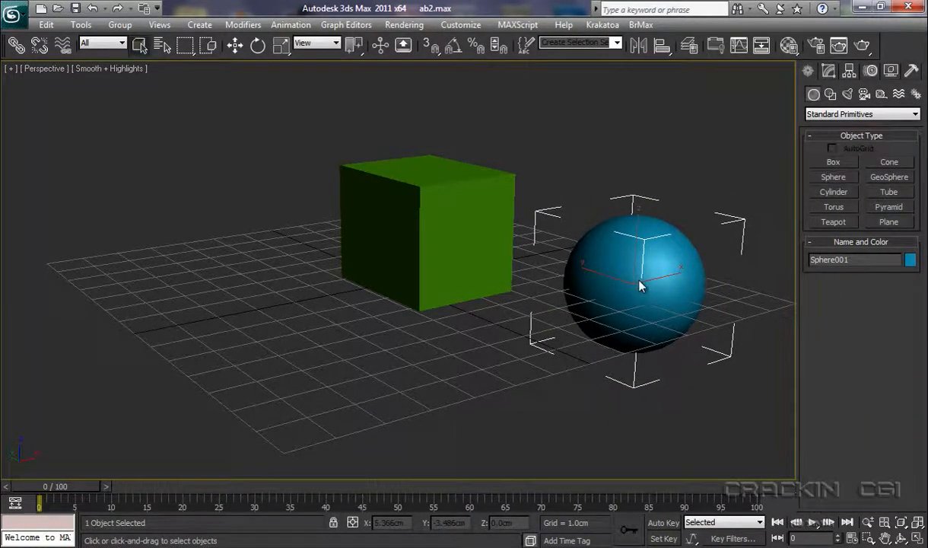
{"action": "right_click", "coordinate": [639, 276]}
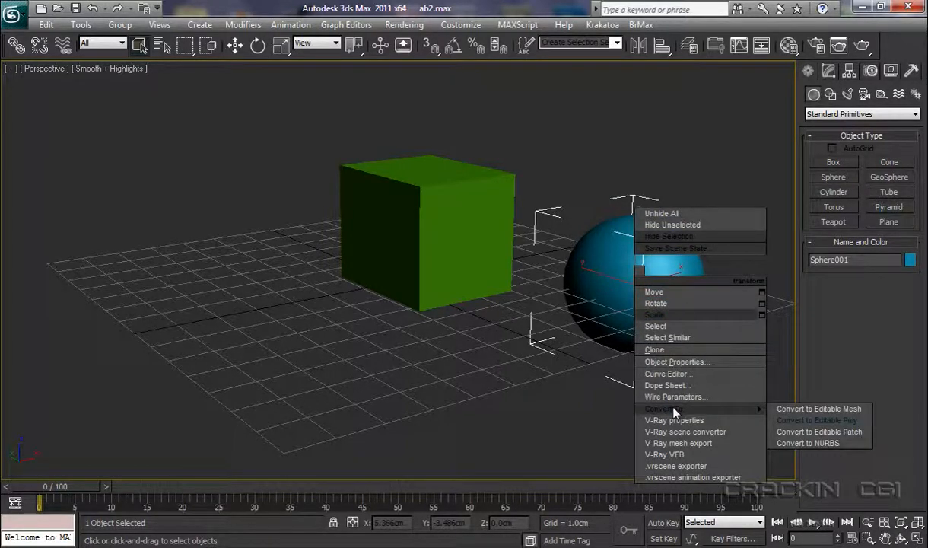
{"action": "left_click", "coordinate": [790, 414]}
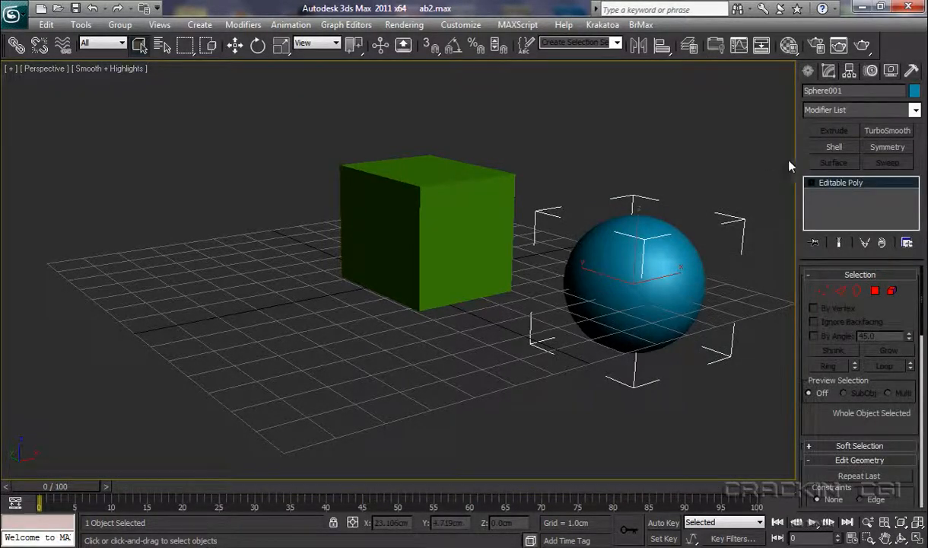
- Create an upright cylinder with a radius of about 0.7 cm to the left of the box and convert it to Editable Poly
{"action": "left_click", "coordinate": [811, 72]}
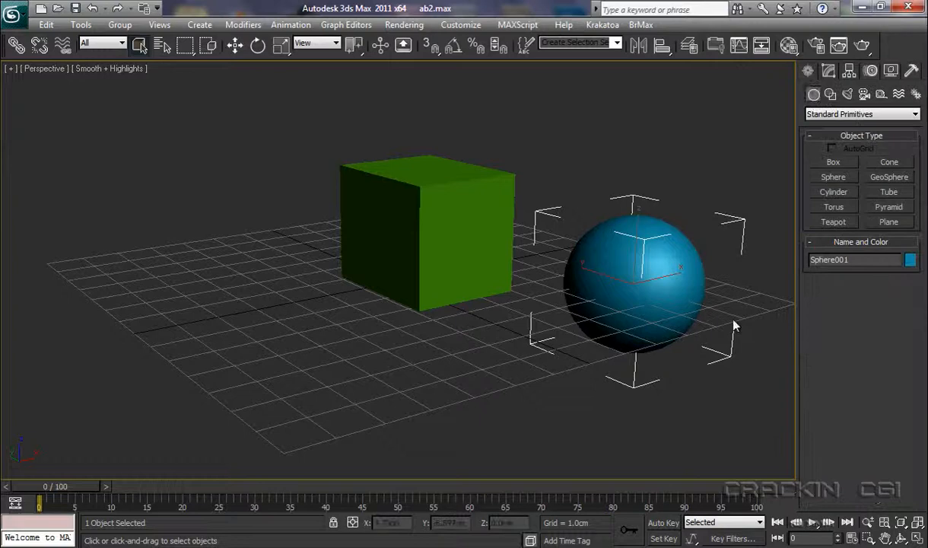
{"action": "left_click", "coordinate": [832, 192]}
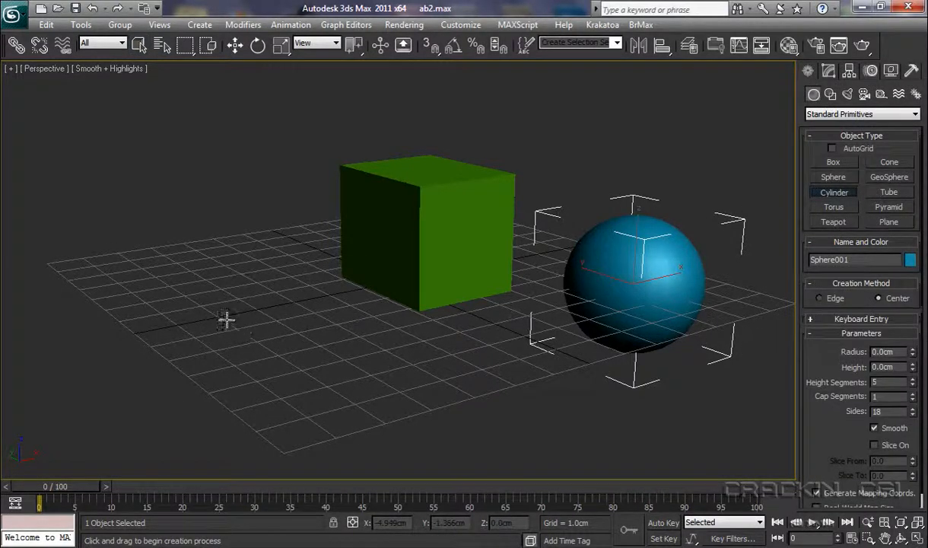
{"action": "left_click_drag", "start_coordinate": [226, 317], "coordinate": [241, 325]}
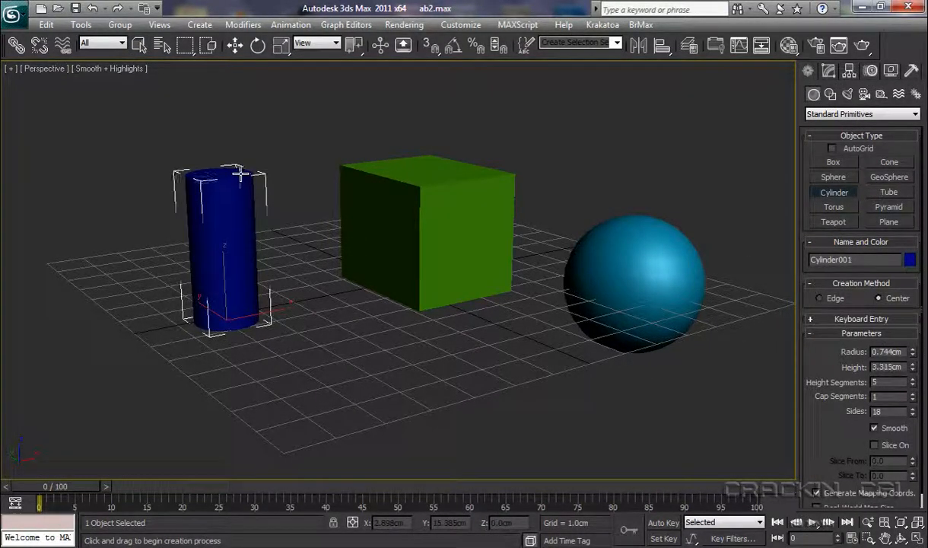
{"action": "left_click", "coordinate": [239, 164]}
{"action": "right_click", "coordinate": [230, 259]}
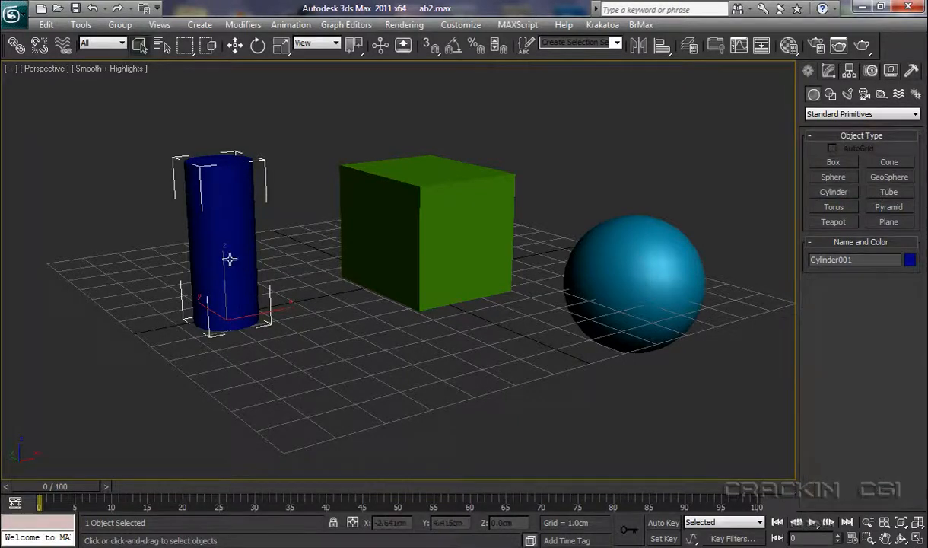
{"action": "right_click", "coordinate": [232, 263]}
{"action": "mouse_move", "coordinate": [284, 388]}
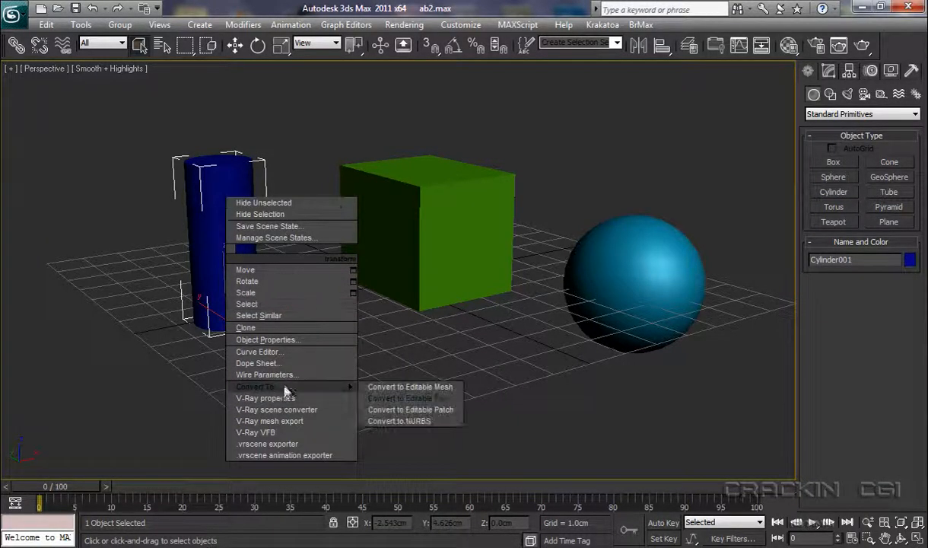
{"action": "left_click", "coordinate": [409, 398]}
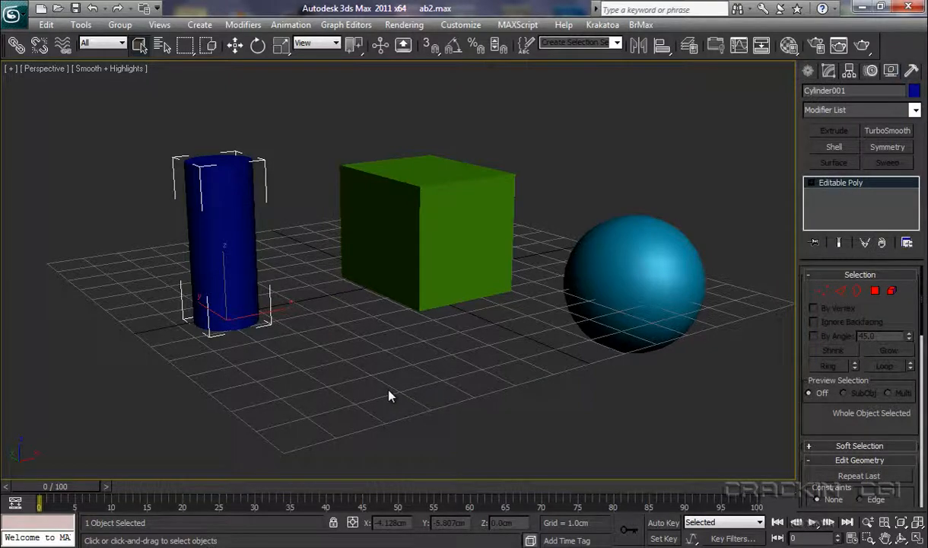
- Reopen the Material Editor clear of the cylinder and box, and load Metal_Plate from the material library into the third sample slot
{"action": "key", "text": "m"}
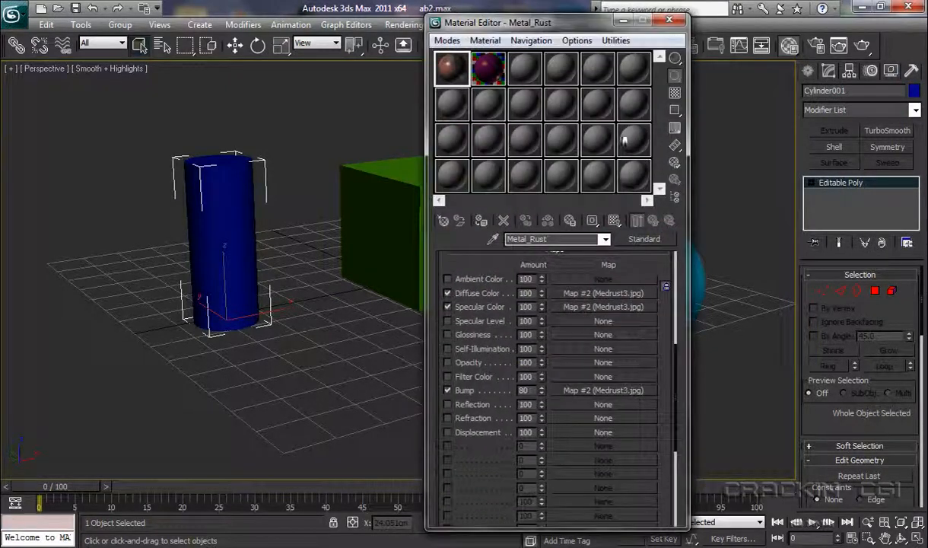
{"action": "left_click_drag", "start_coordinate": [568, 28], "coordinate": [720, 29]}
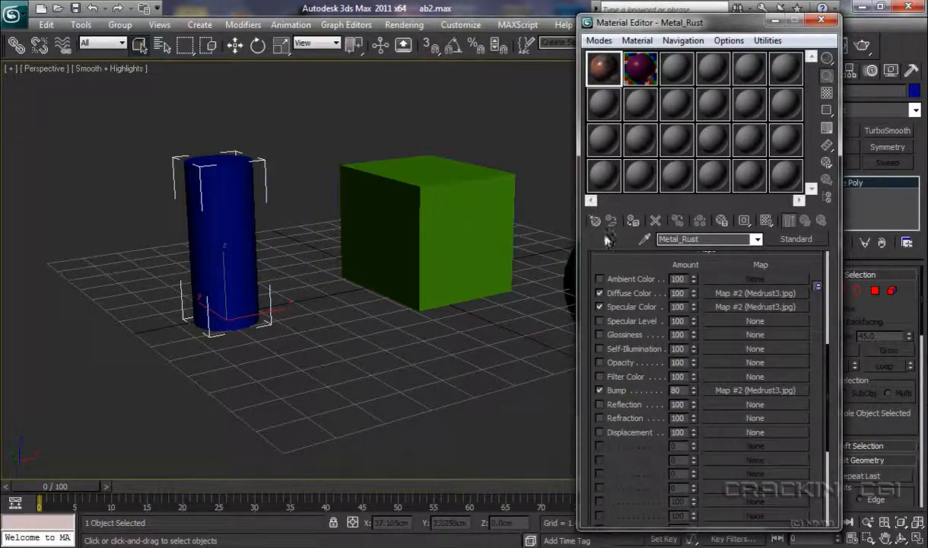
{"action": "left_click", "coordinate": [679, 73]}
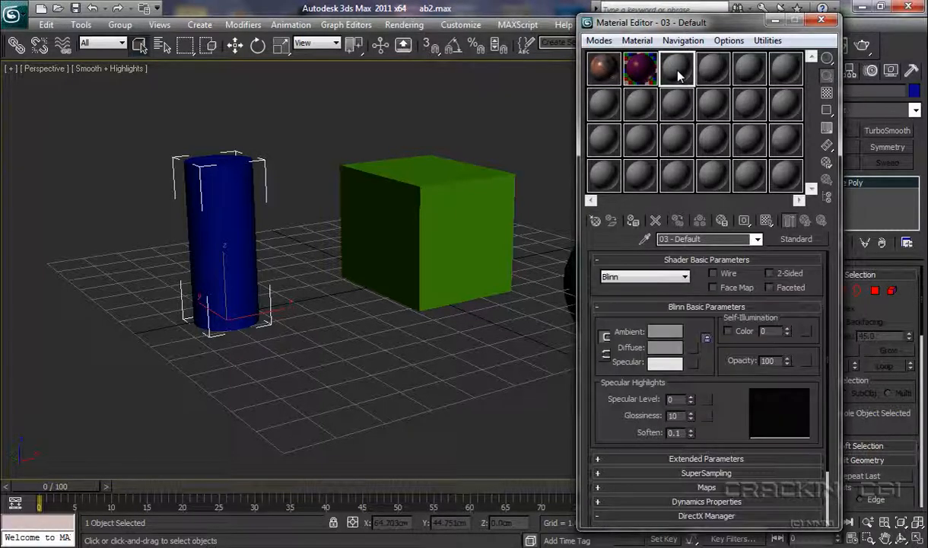
{"action": "left_click", "coordinate": [595, 220]}
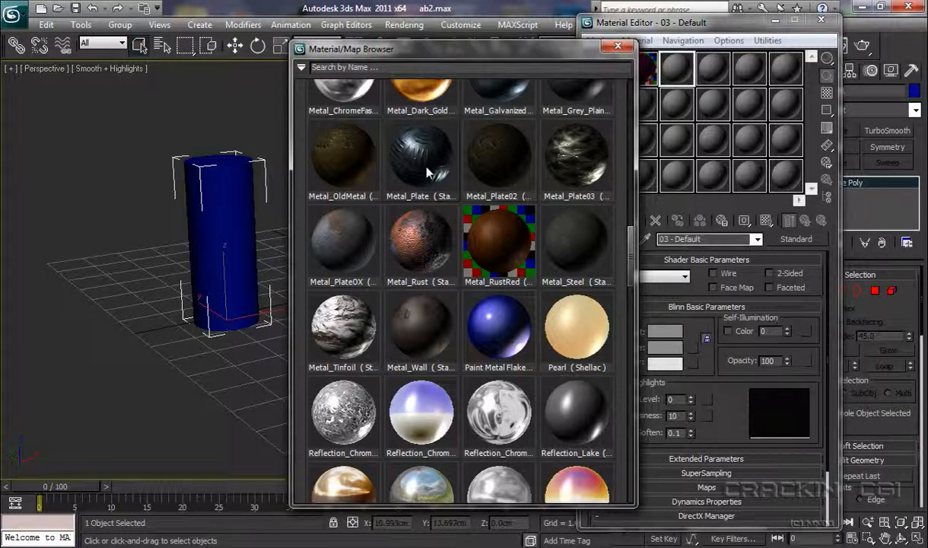
{"action": "double_click", "coordinate": [424, 161]}
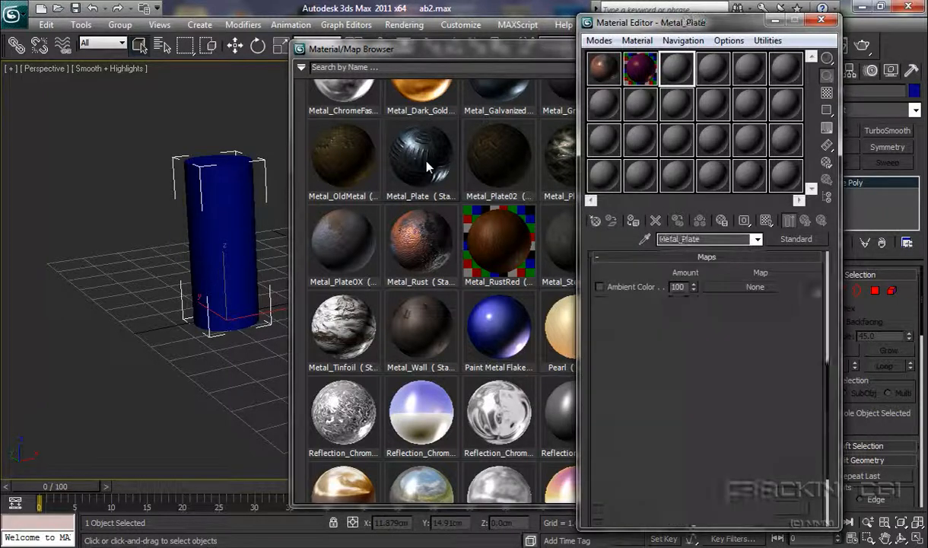
- Close the material library browser and assign the rusty metal material from the first sample slot to the cylinder
{"action": "left_click_drag", "start_coordinate": [496, 56], "coordinate": [417, 66]}
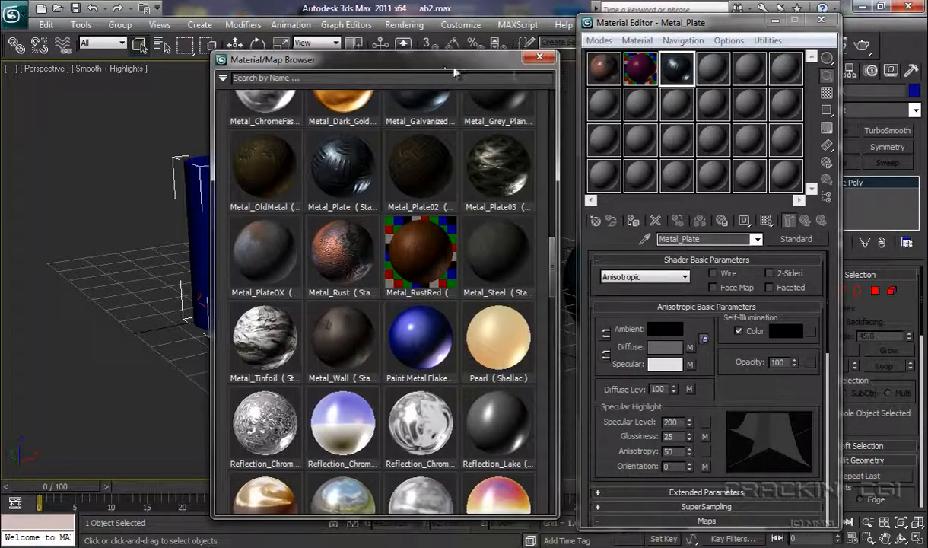
{"action": "left_click", "coordinate": [539, 59]}
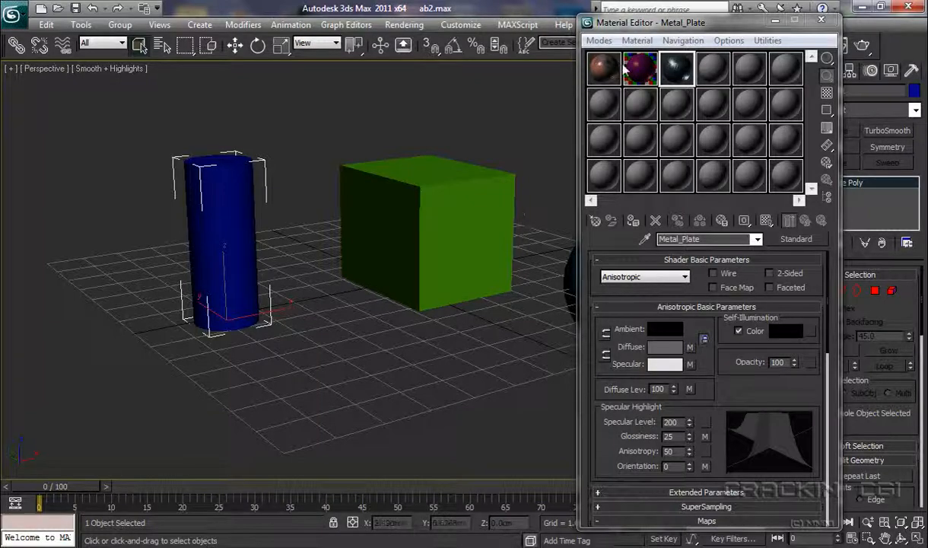
{"action": "left_click_drag", "start_coordinate": [605, 72], "coordinate": [234, 225]}
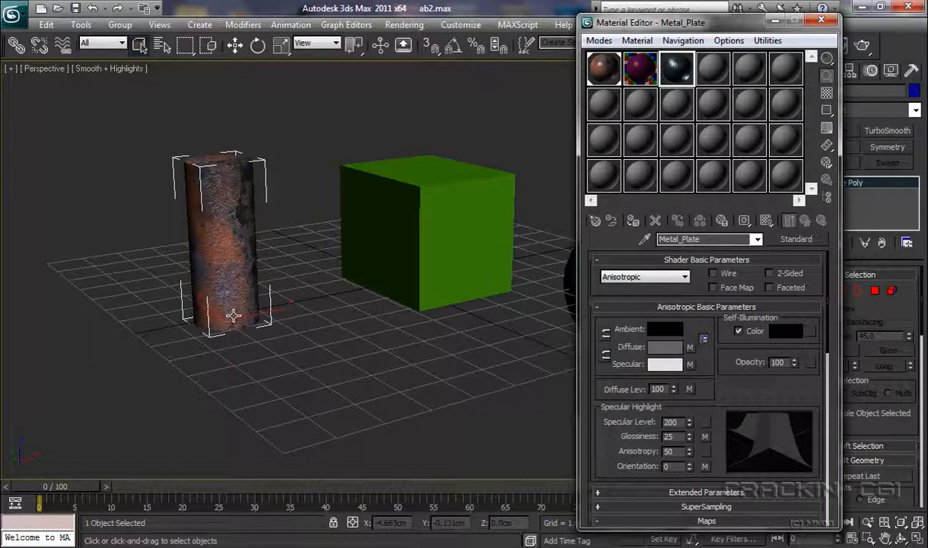
- Assign the purple 02 - Default material to the box and the Metal_Plate material to the sphere
{"action": "left_click", "coordinate": [642, 73]}
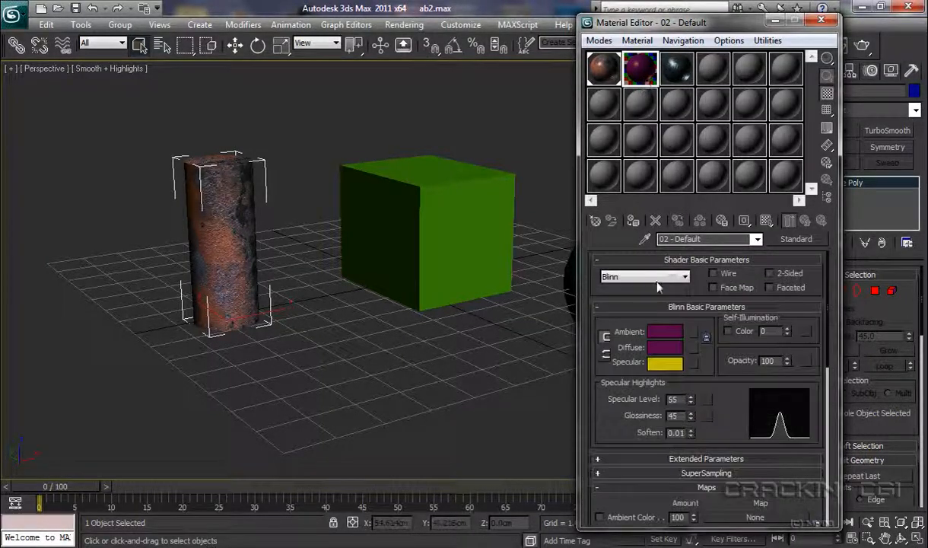
{"action": "left_click", "coordinate": [482, 216]}
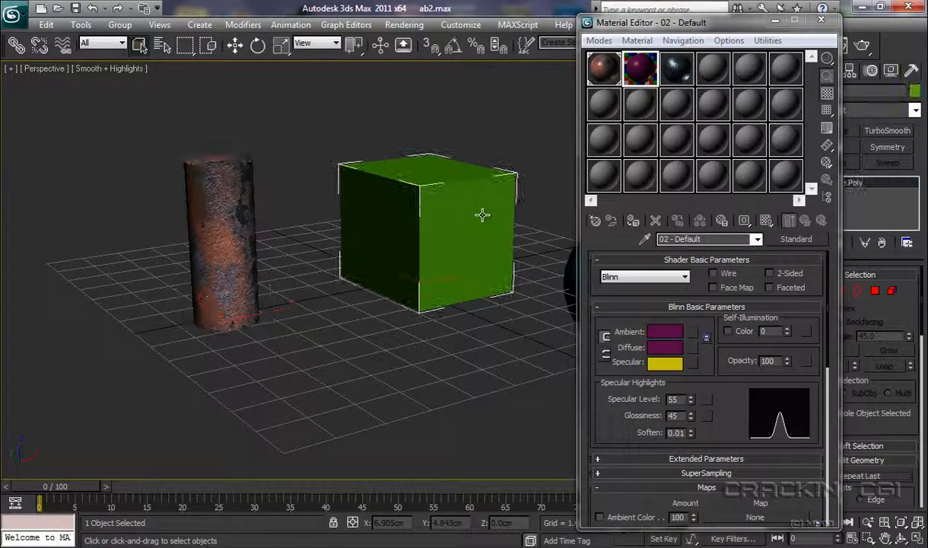
{"action": "left_click", "coordinate": [633, 221]}
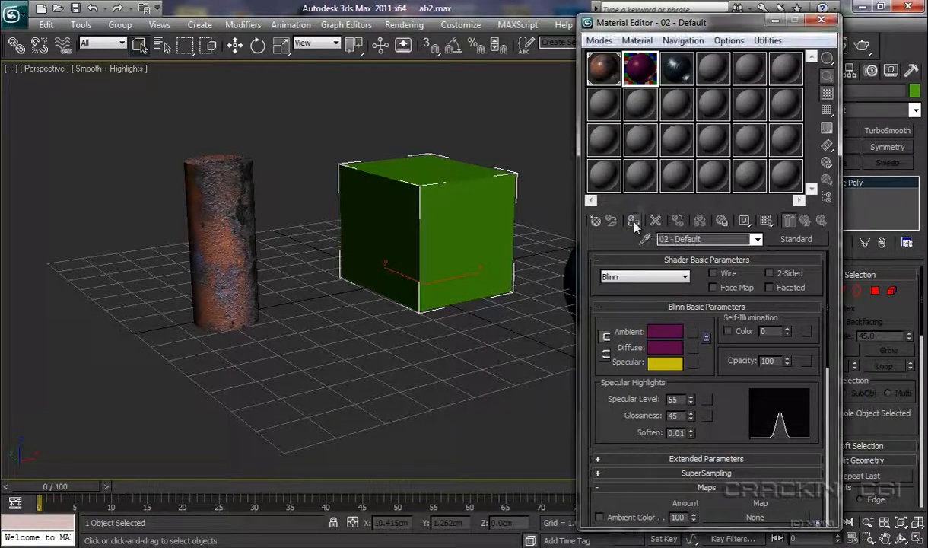
{"action": "left_click_drag", "start_coordinate": [742, 23], "coordinate": [250, 223]}
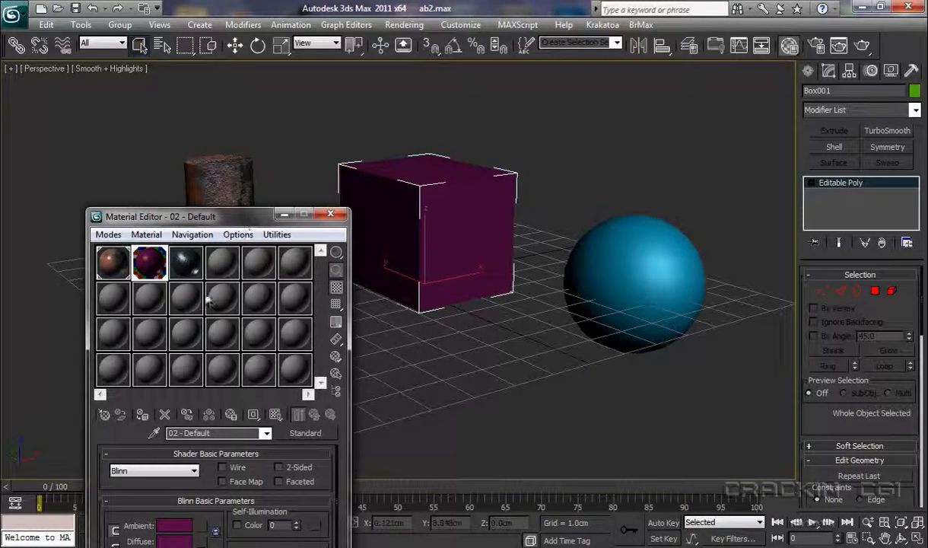
{"action": "left_click_drag", "start_coordinate": [186, 261], "coordinate": [646, 312]}
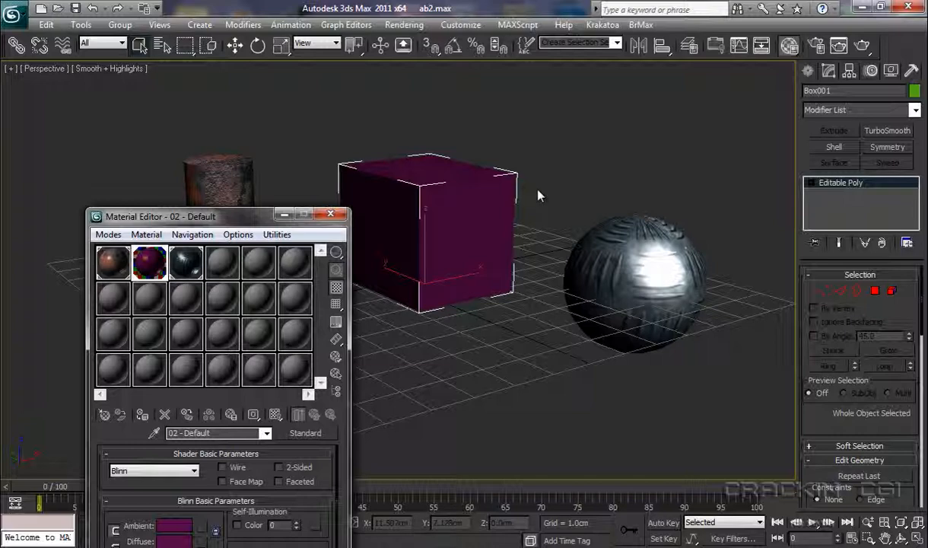
- Render the Perspective view with the Default Scanline Renderer, and close the rendered image and the render settings
{"action": "left_click", "coordinate": [816, 45]}
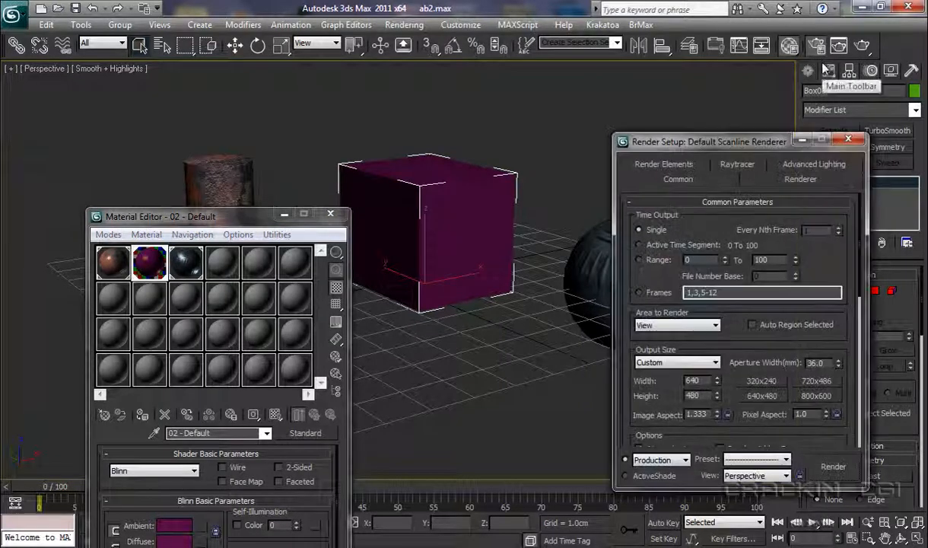
{"action": "left_click", "coordinate": [833, 467]}
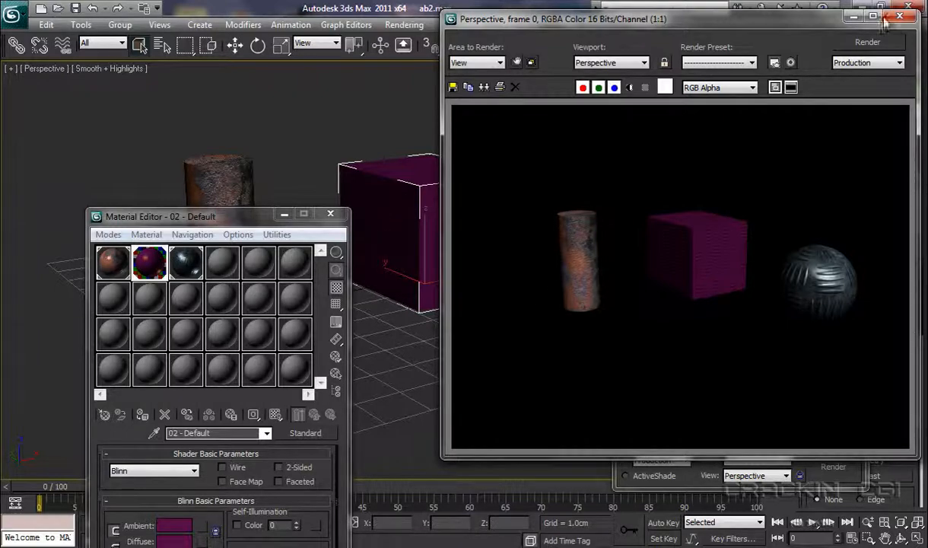
{"action": "left_click", "coordinate": [910, 18]}
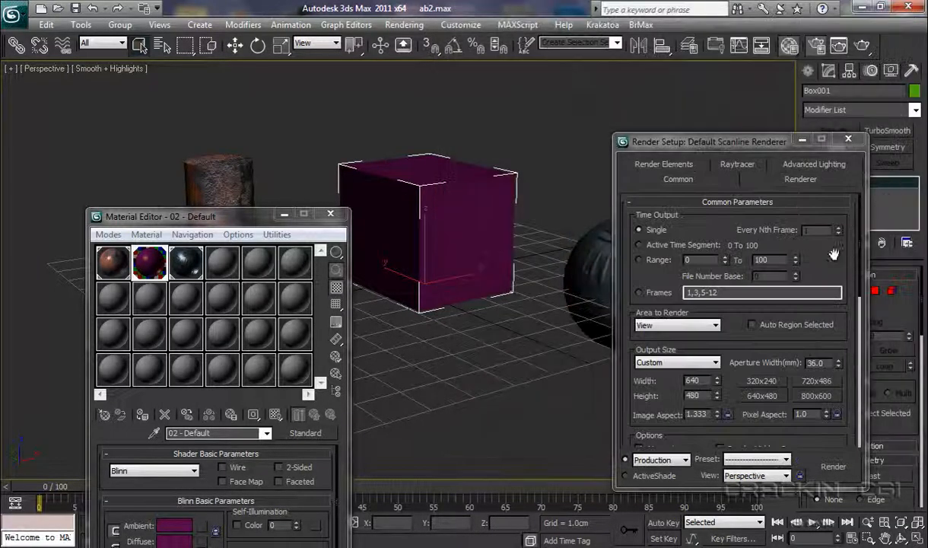
{"action": "left_click", "coordinate": [849, 138]}
- Inspect the purple 02 - Default material in an enlarged sample preview beside the box and close the preview
{"action": "left_click_drag", "start_coordinate": [244, 229], "coordinate": [252, 136]}
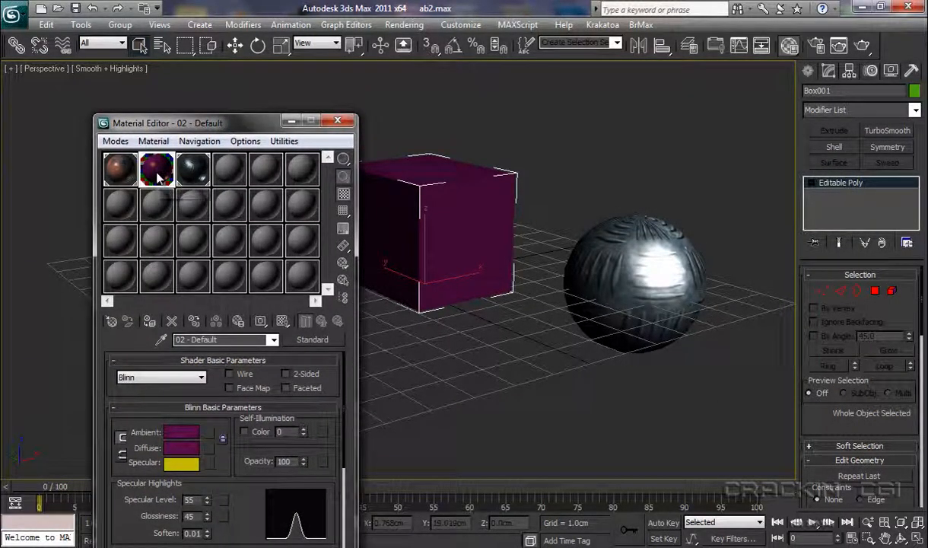
{"action": "double_click", "coordinate": [157, 176]}
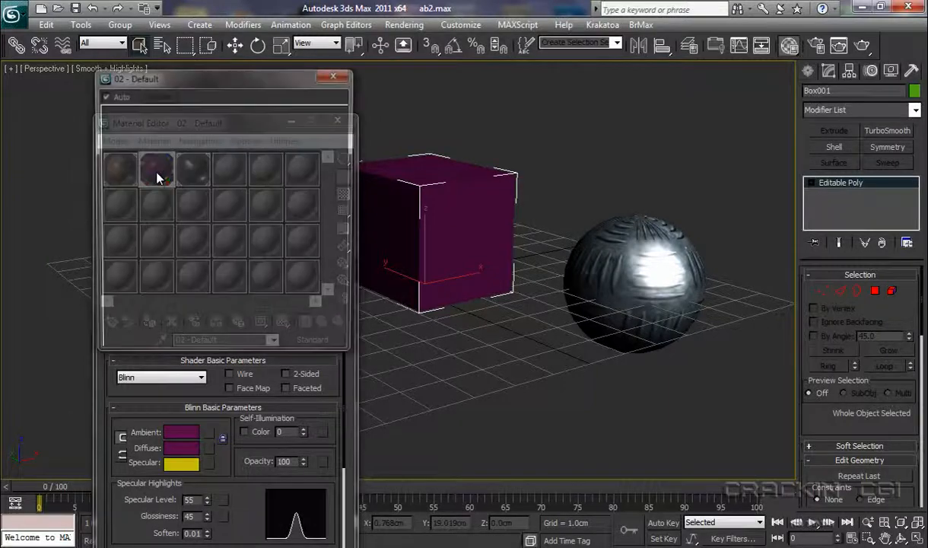
{"action": "left_click_drag", "start_coordinate": [210, 82], "coordinate": [690, 101]}
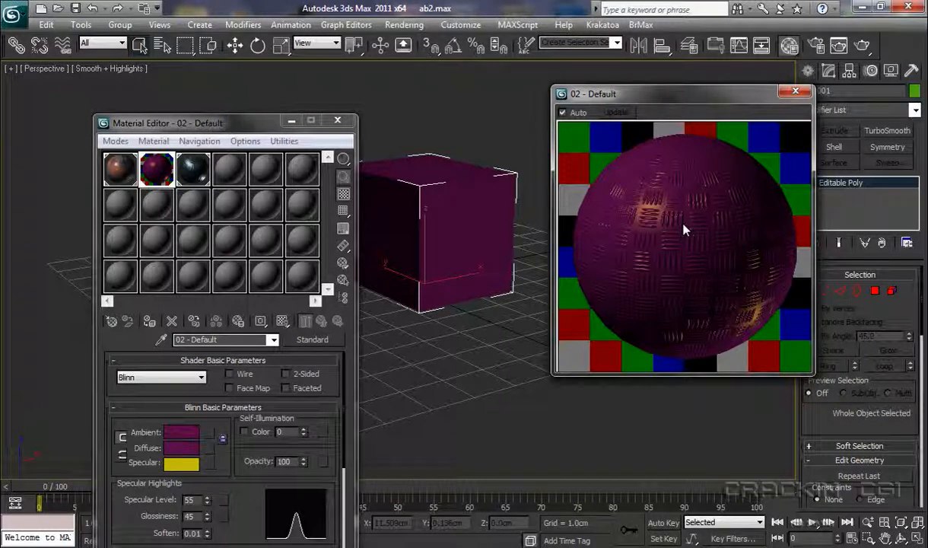
{"action": "left_click_drag", "start_coordinate": [244, 123], "coordinate": [229, 66]}
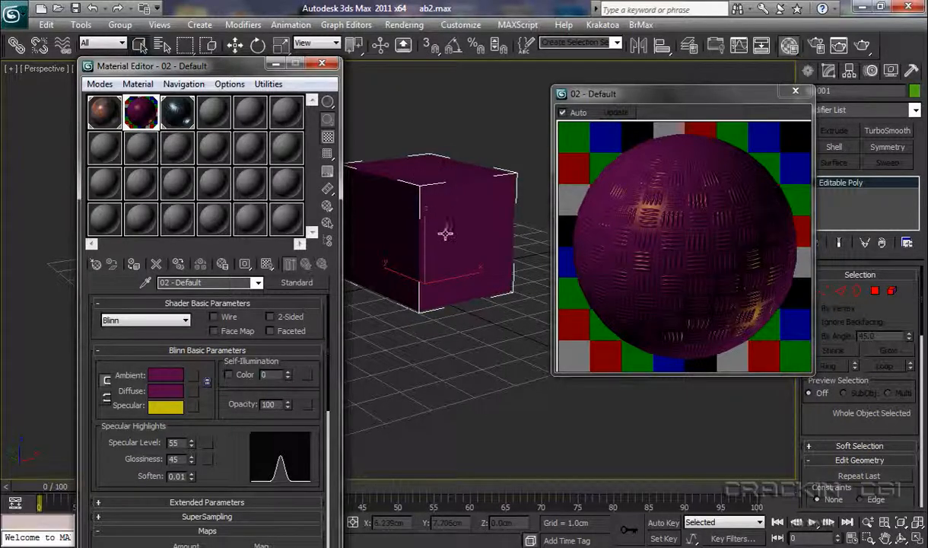
{"action": "left_click", "coordinate": [795, 91]}
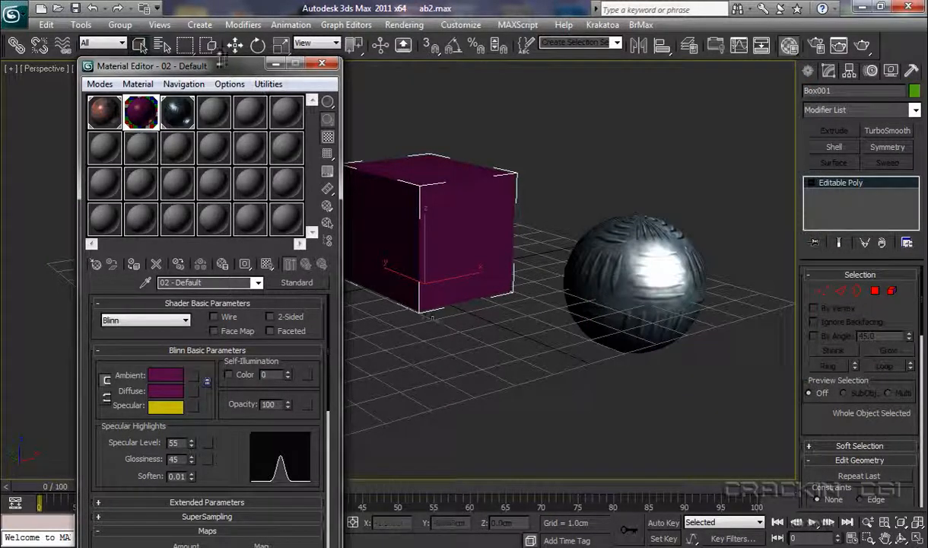
- Create a second box about 2.4 cm long, 2 cm wide and 2.2 cm high in front of the purple box
{"action": "left_click_drag", "start_coordinate": [228, 68], "coordinate": [176, 211]}
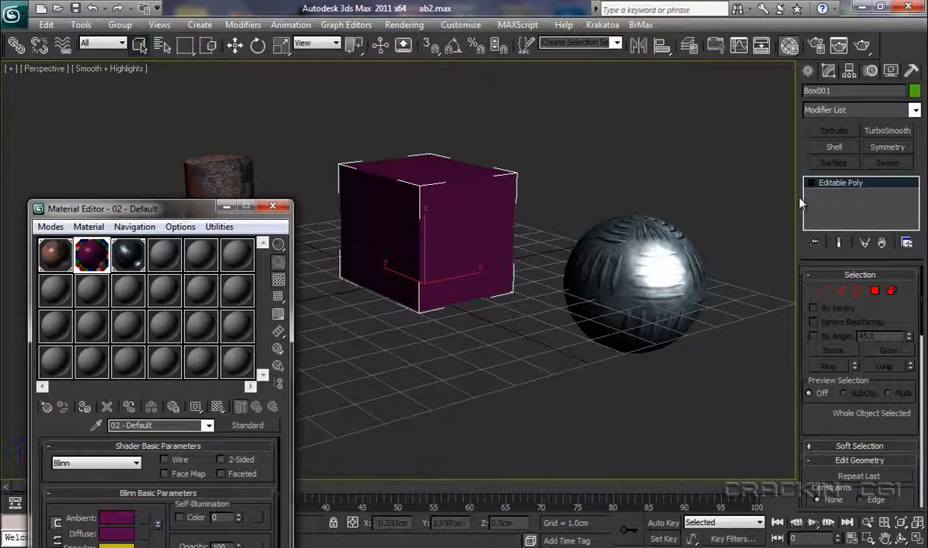
{"action": "left_click", "coordinate": [808, 70]}
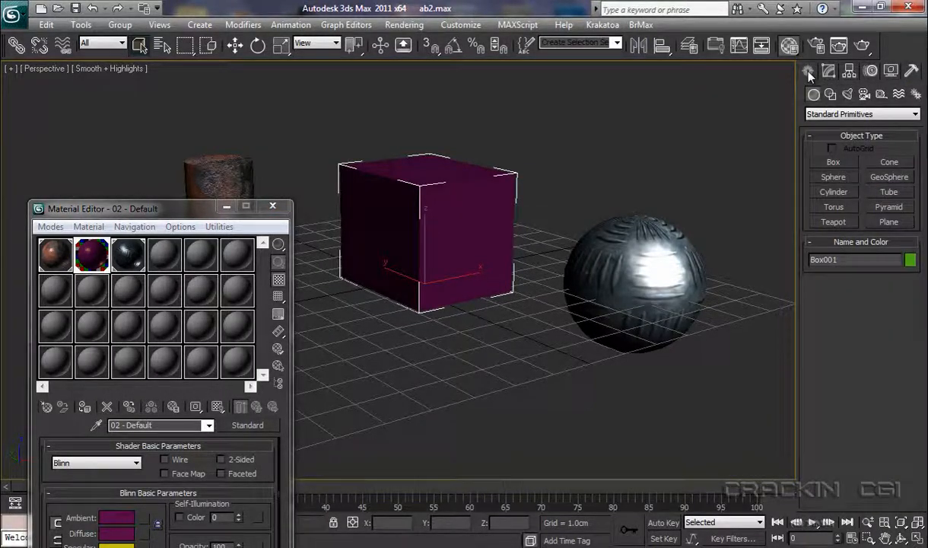
{"action": "left_click", "coordinate": [835, 163]}
{"action": "left_click_drag", "start_coordinate": [431, 396], "coordinate": [601, 412]}
{"action": "left_click", "coordinate": [604, 295]}
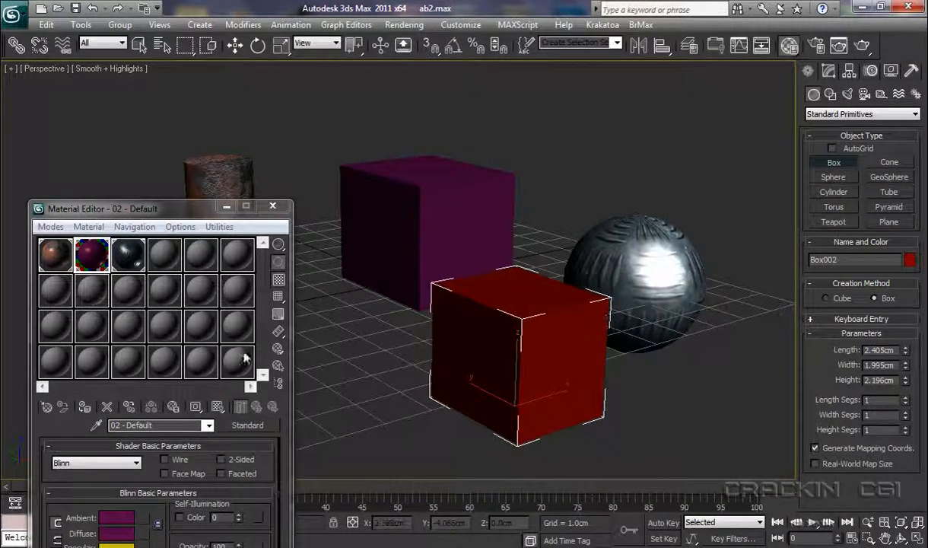
- Copy the purple 02 - Default material into the fourth sample slot and rename the copy 04 - Default
{"action": "left_click_drag", "start_coordinate": [183, 210], "coordinate": [219, 103]}
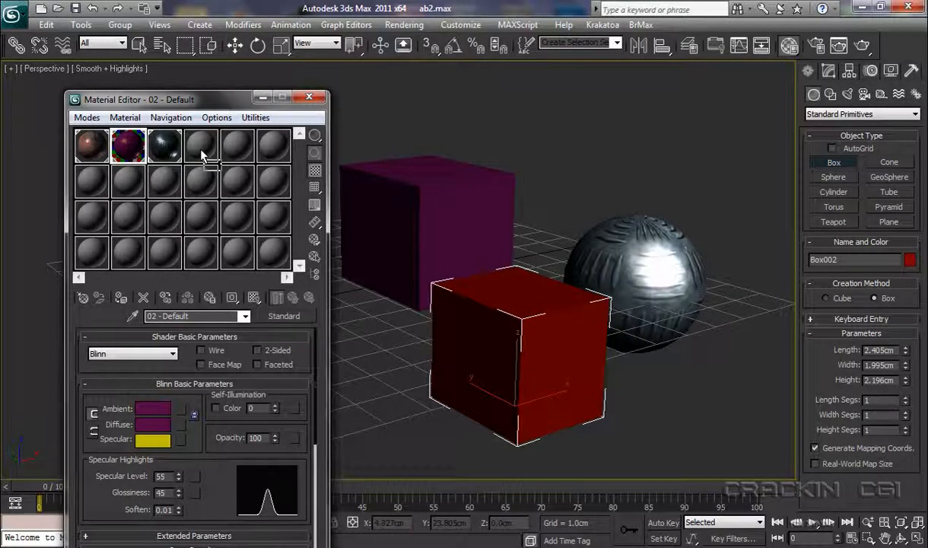
{"action": "left_click_drag", "start_coordinate": [202, 153], "coordinate": [202, 153]}
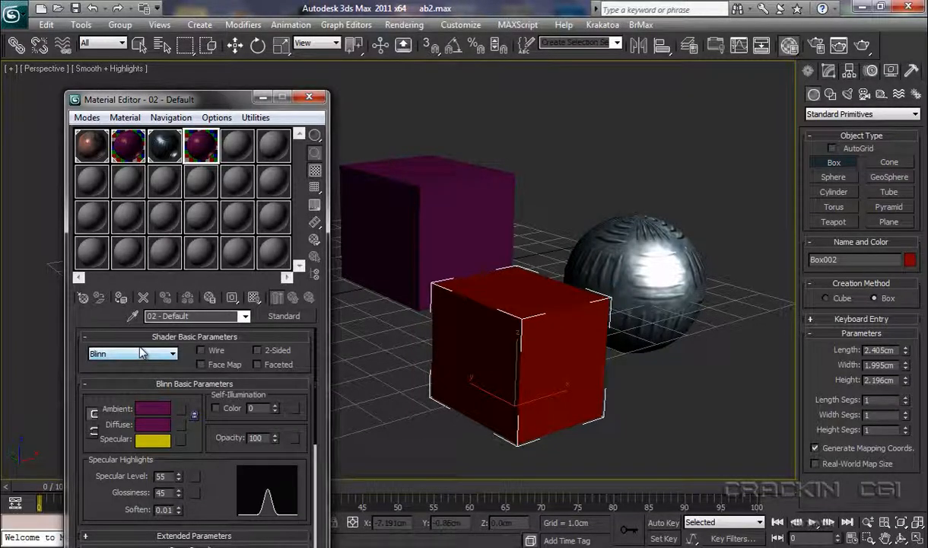
{"action": "key", "text": "BackSpace"}
{"action": "type", "text": "4"}
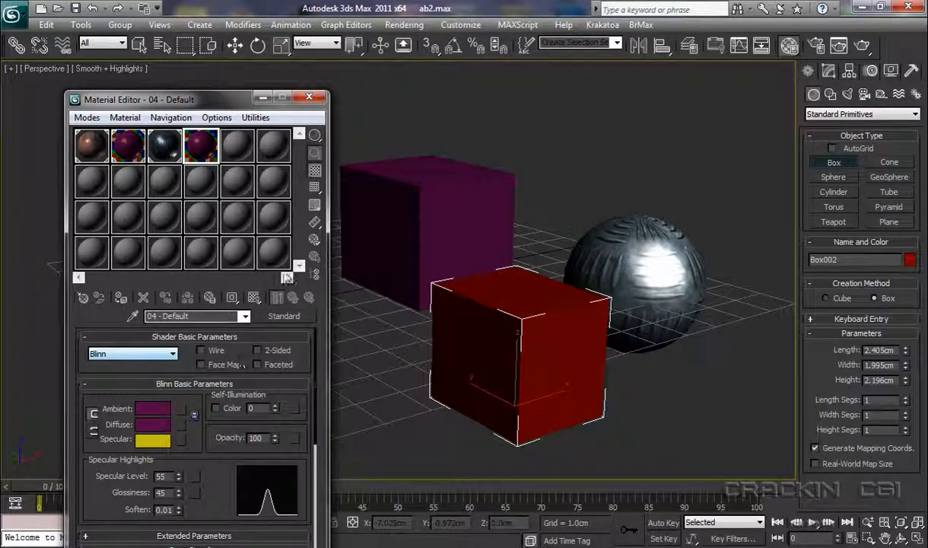
- Assign 04 - Default to the new front box and set its diffuse color to blue (24, 14, 229)
{"action": "left_click_drag", "start_coordinate": [203, 155], "coordinate": [516, 329]}
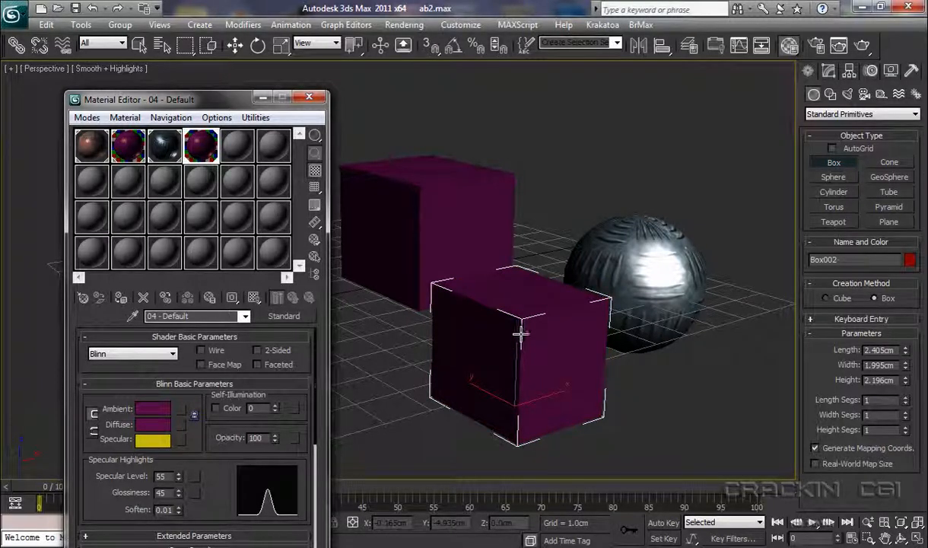
{"action": "left_click", "coordinate": [152, 426]}
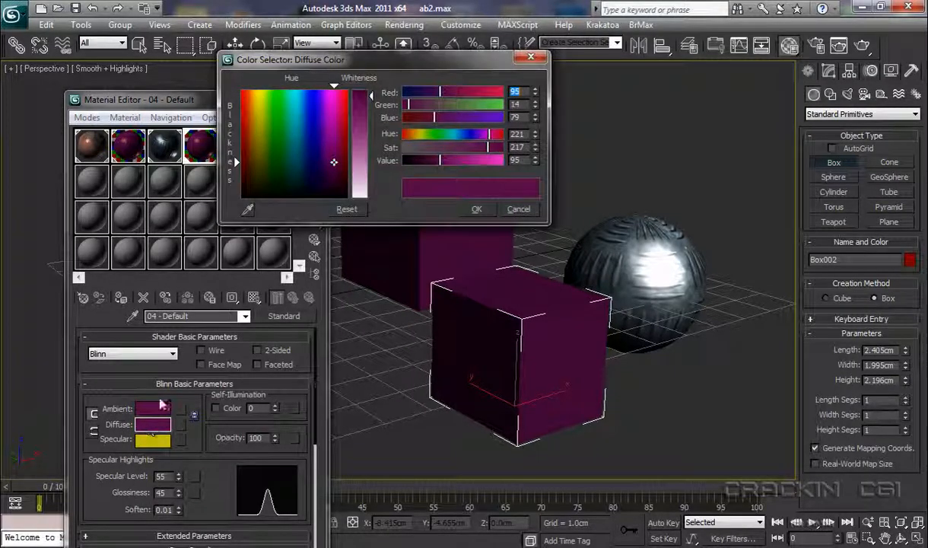
{"action": "left_click", "coordinate": [313, 101]}
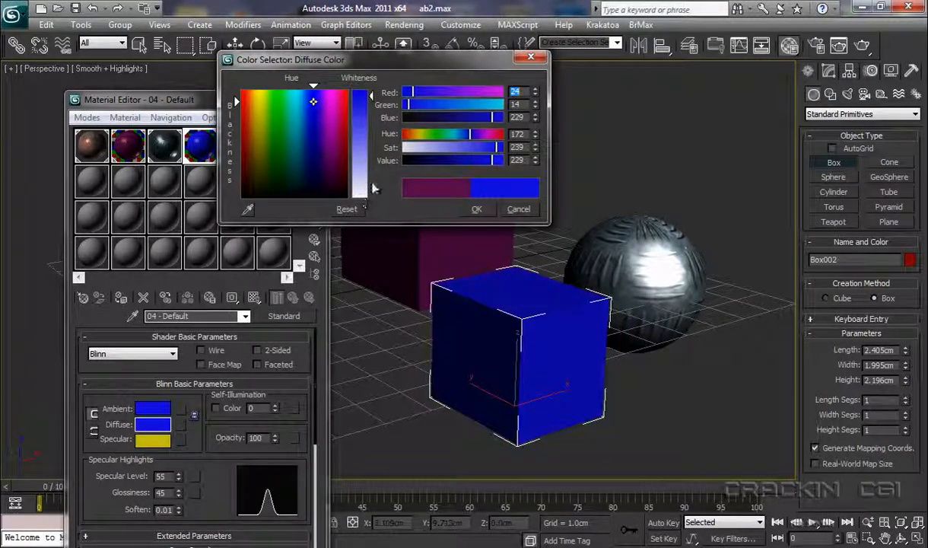
{"action": "left_click", "coordinate": [478, 210]}
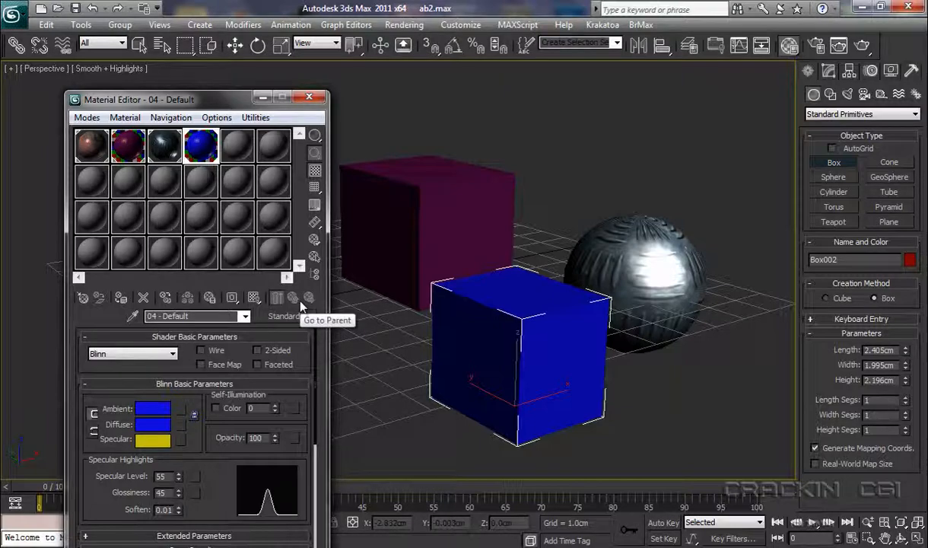
- Pick the sphere's material into the fifth sample slot and set its specular level to 229 and glossiness to 59
{"action": "left_click", "coordinate": [235, 148]}
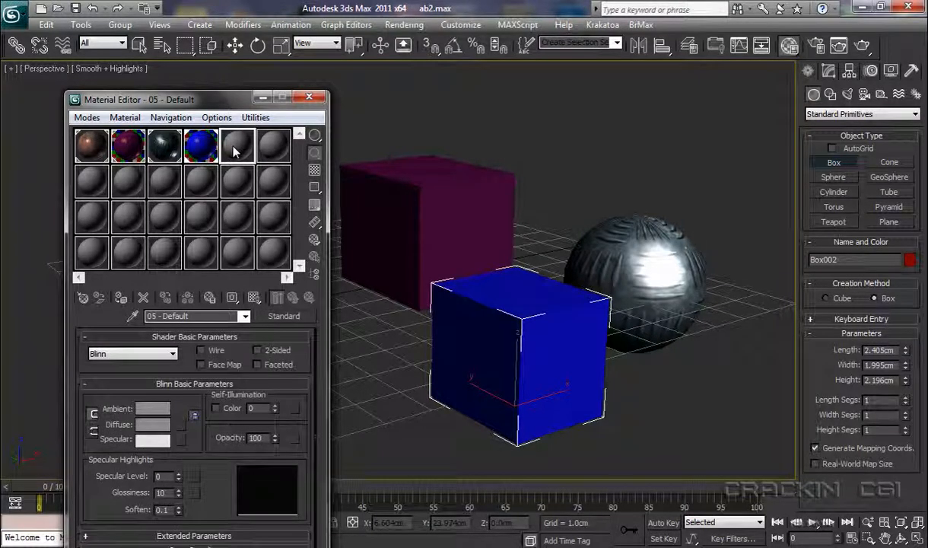
{"action": "left_click", "coordinate": [133, 318]}
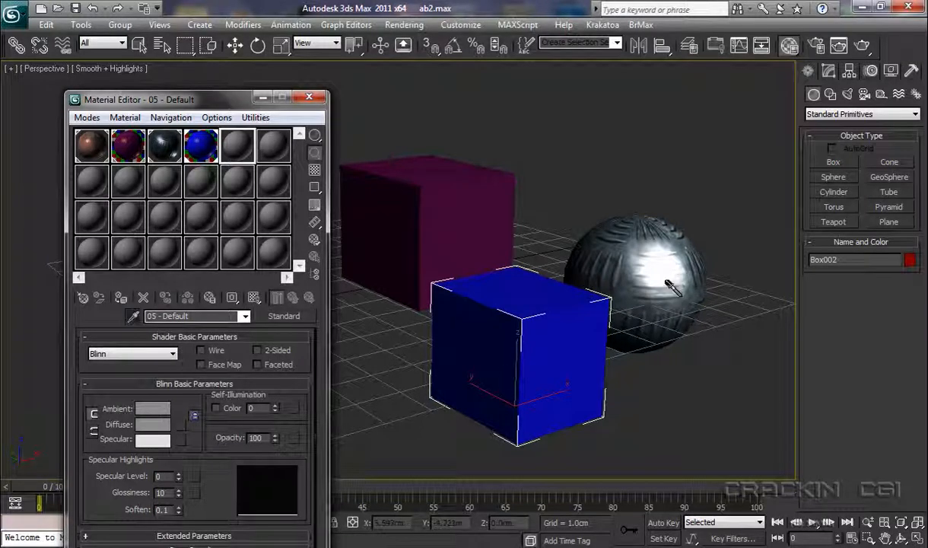
{"action": "left_click", "coordinate": [628, 236]}
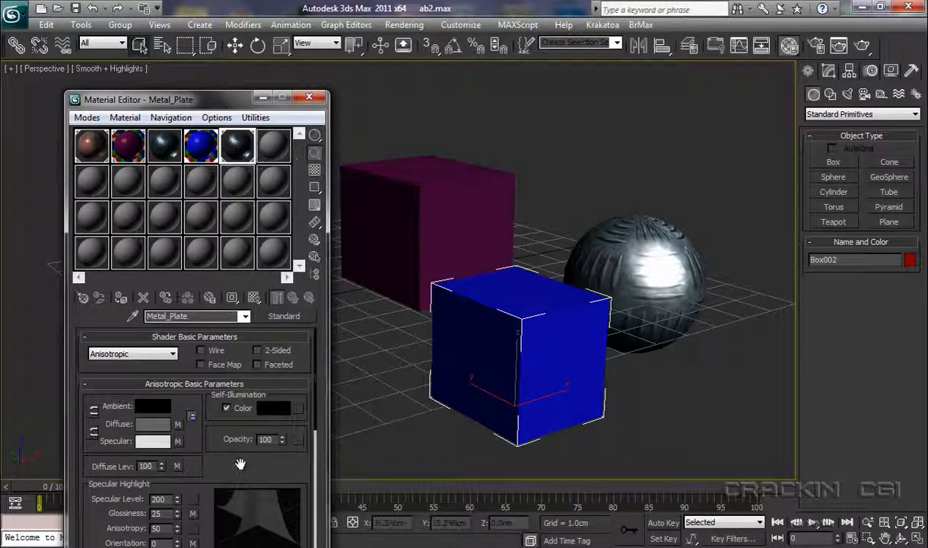
{"action": "scroll", "coordinate": [300, 410], "scroll_direction": "down", "scroll_amount": 5}
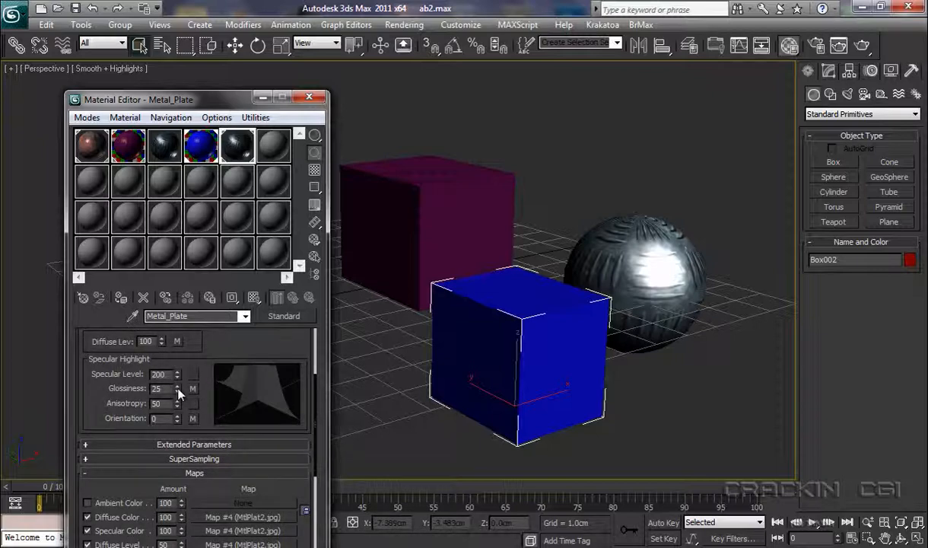
{"action": "left_click_drag", "start_coordinate": [179, 392], "coordinate": [176, 338]}
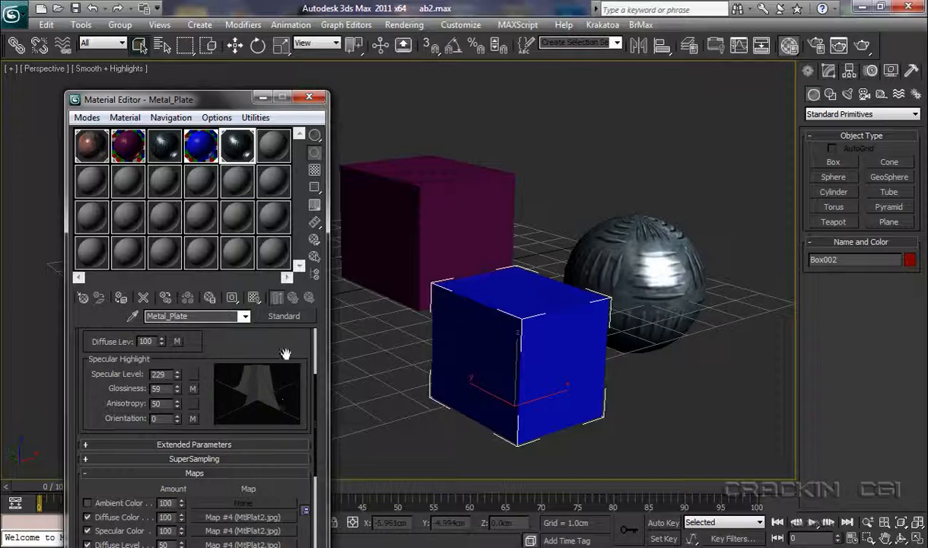